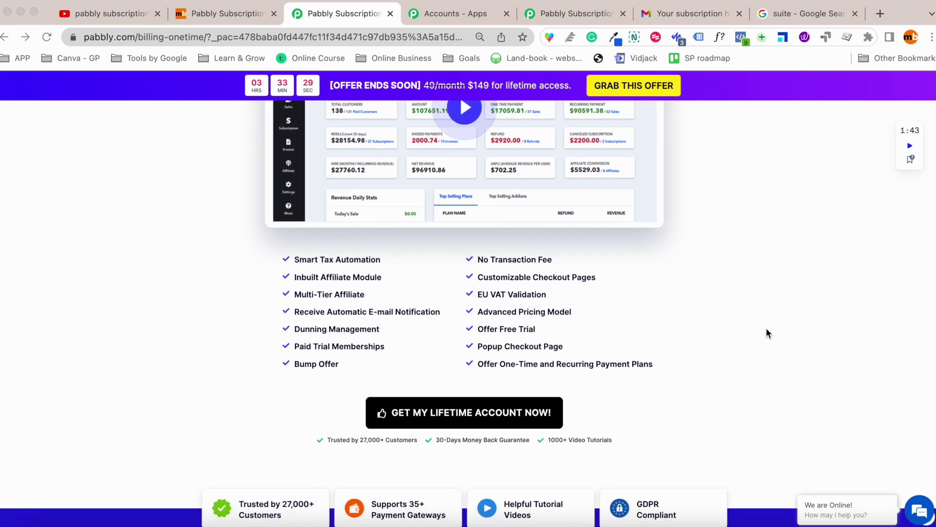
Launch Pabbly Subscription Billing from the Pabbly Subscription Billing card in the account's apps list.
scroll(768, 329, down, 10)
scroll(766, 332, down, 10)
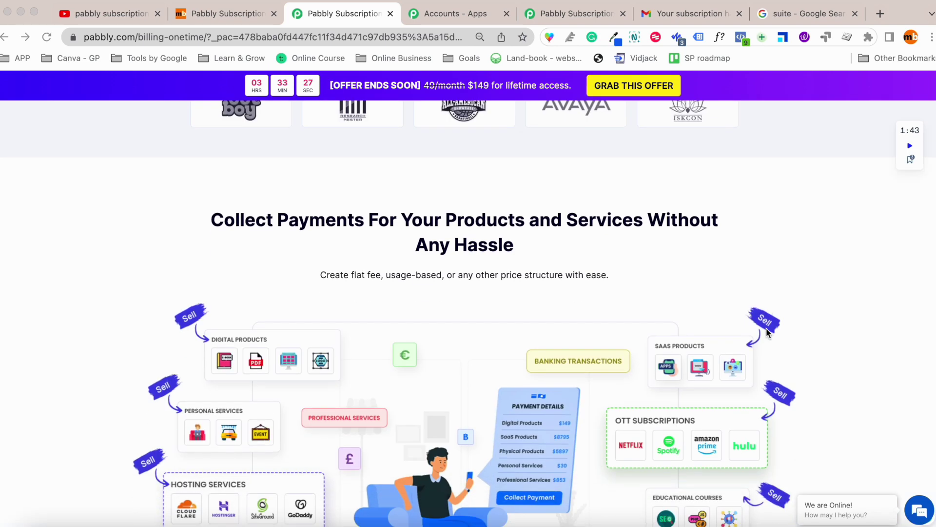
scroll(769, 334, down, 2)
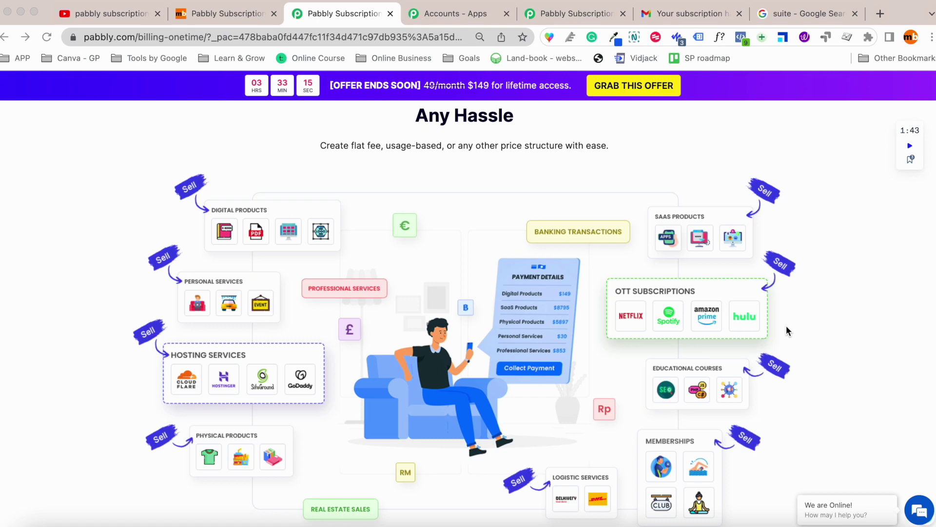
scroll(795, 315, down, 10)
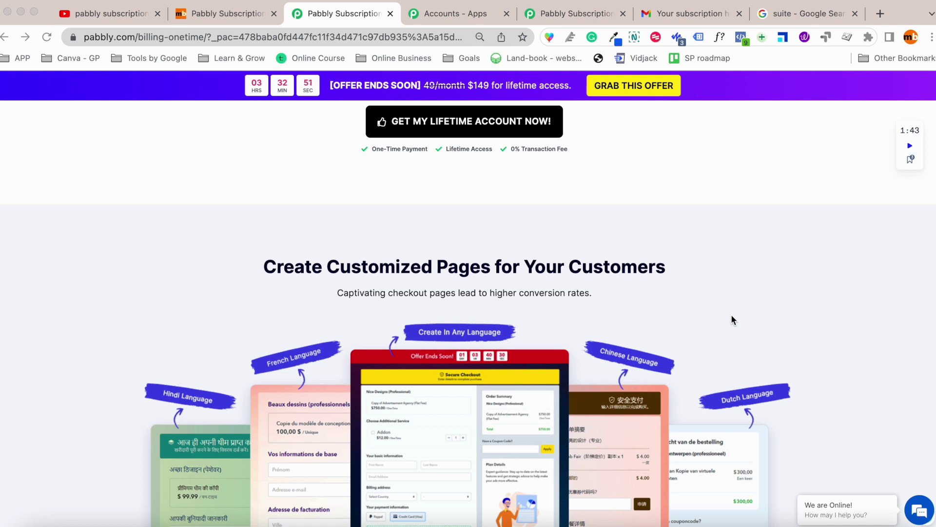
scroll(731, 316, down, 3)
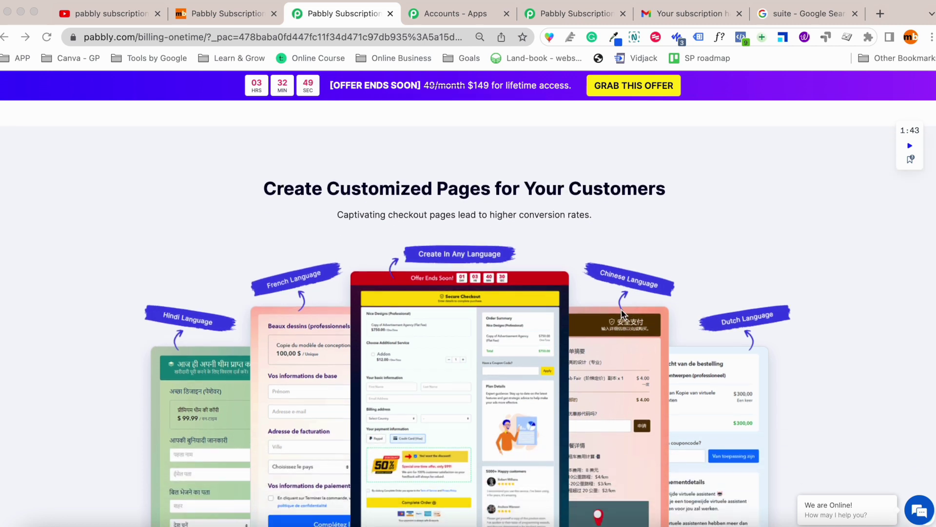
scroll(621, 312, down, 3)
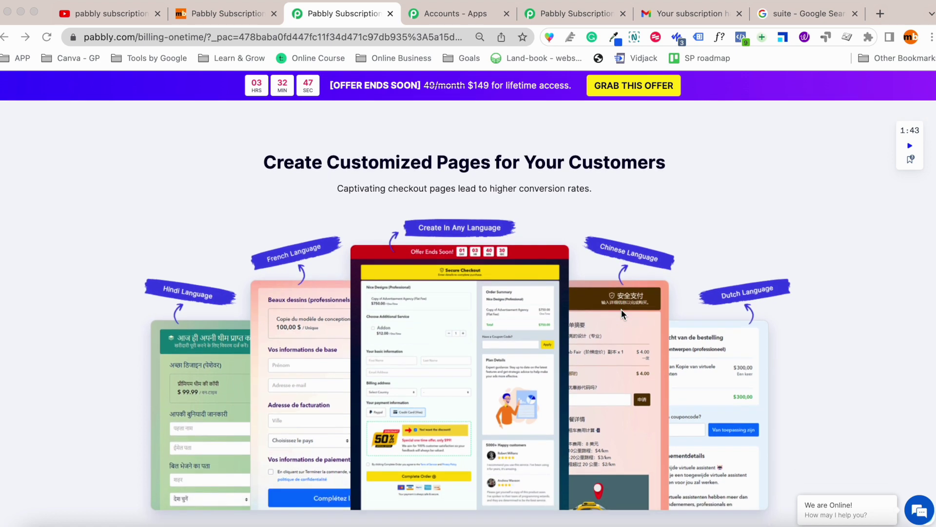
scroll(594, 317, down, 15)
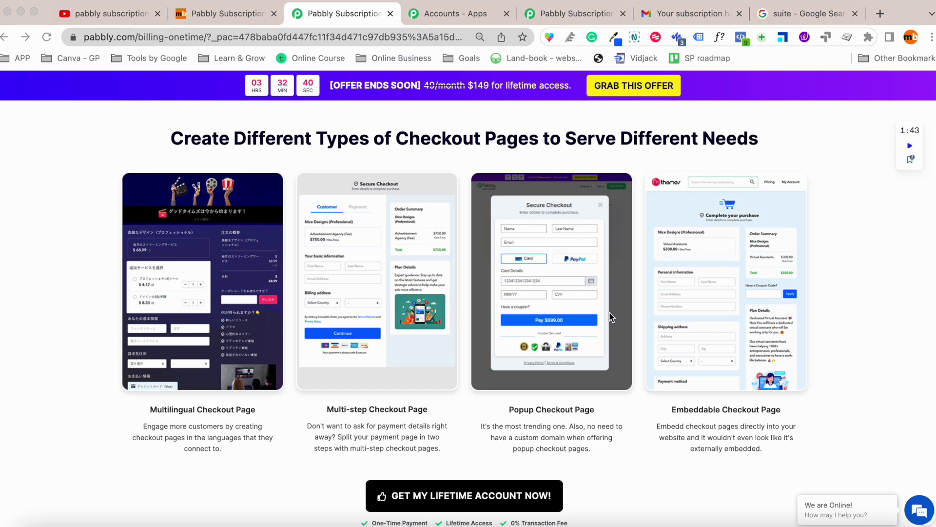
scroll(610, 315, down, 9)
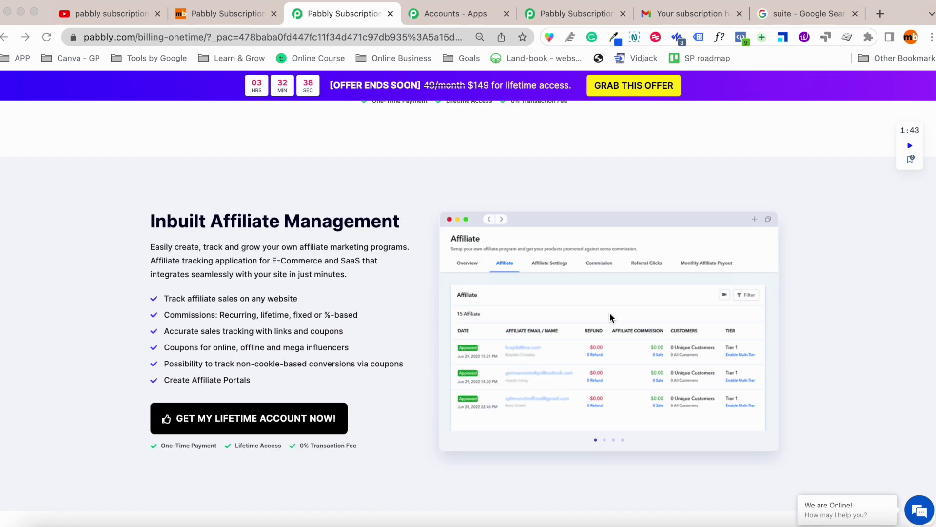
scroll(614, 316, down, 1)
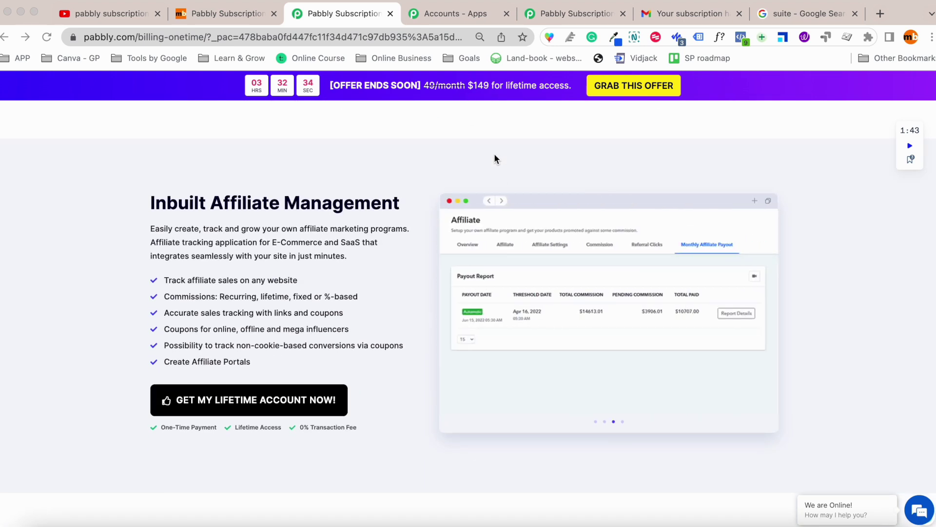
click(571, 14)
click(486, 14)
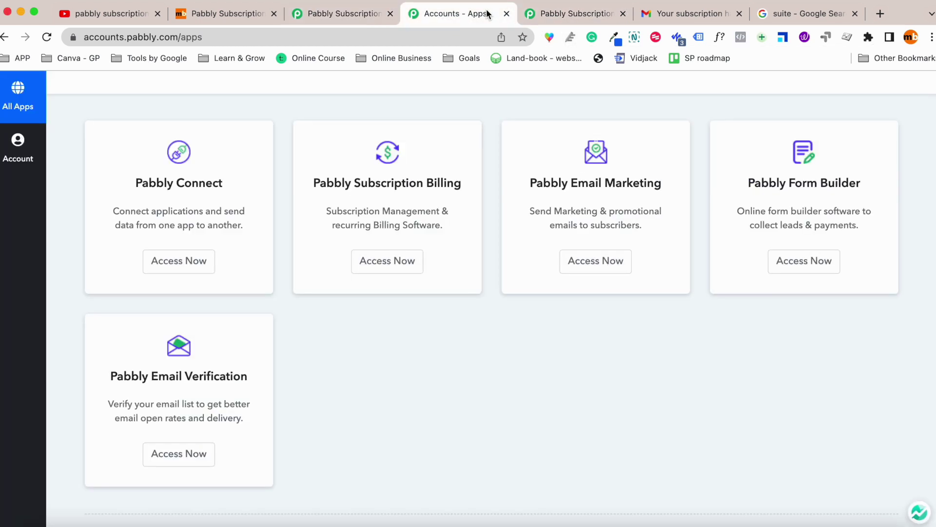
scroll(524, 266, up, 3)
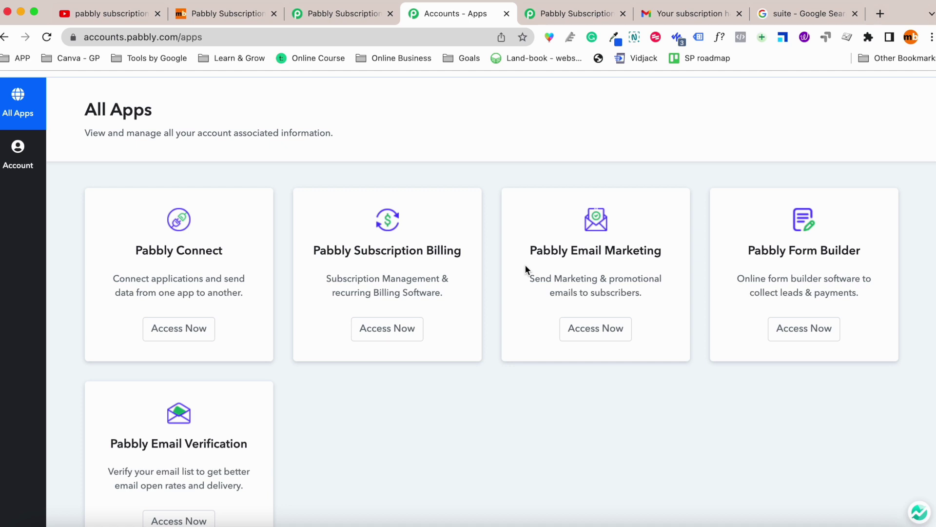
click(400, 328)
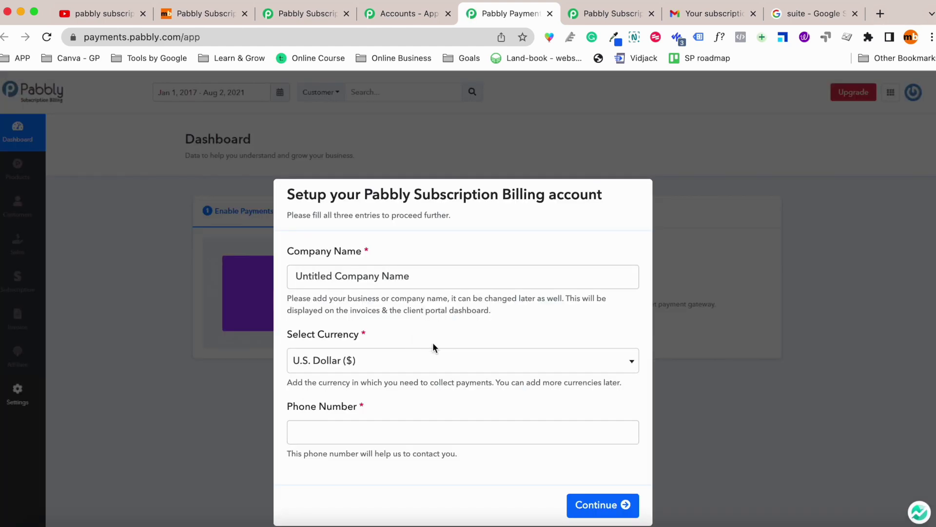
Complete account setup with the user's company name, Indian Rupee (₹) currency and a contact phone number.
scroll(431, 292, down, 1)
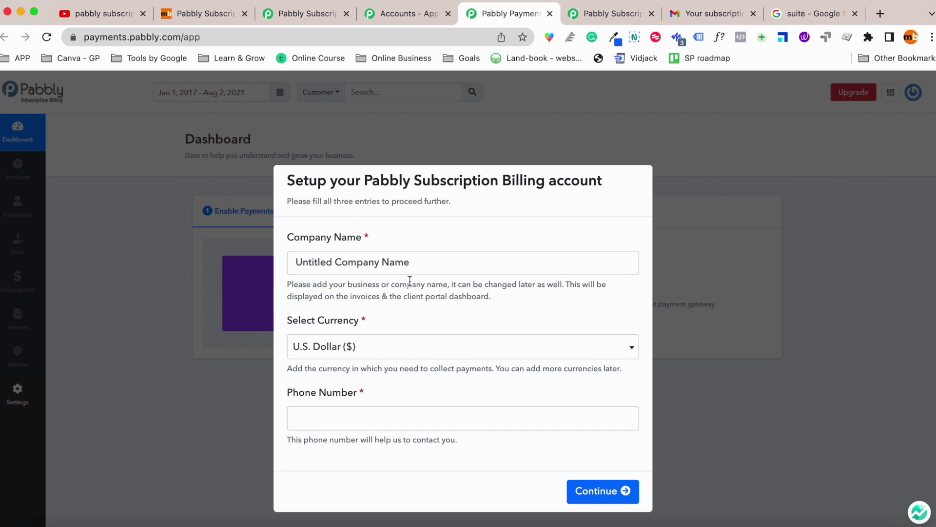
scroll(419, 276, down, 1)
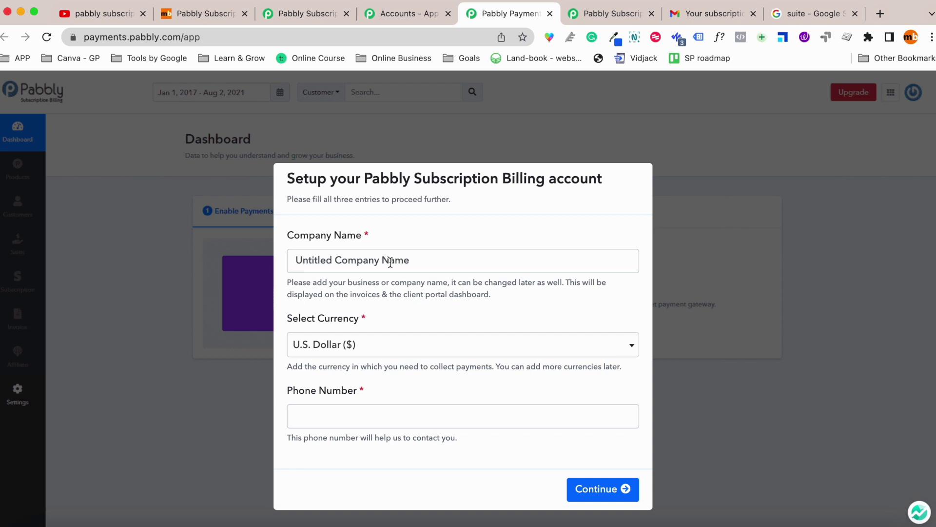
triple_click(390, 262)
text(R)
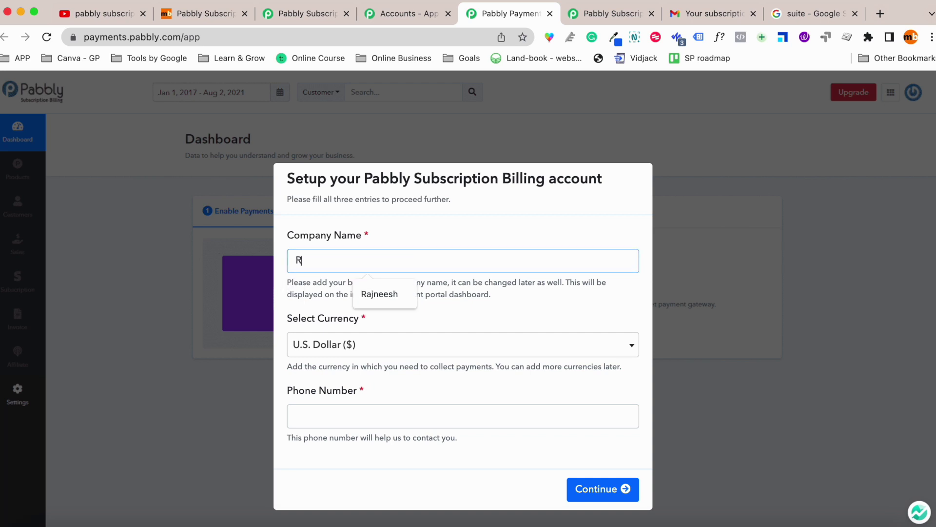
text(ajneesh)
click(403, 347)
text(India)
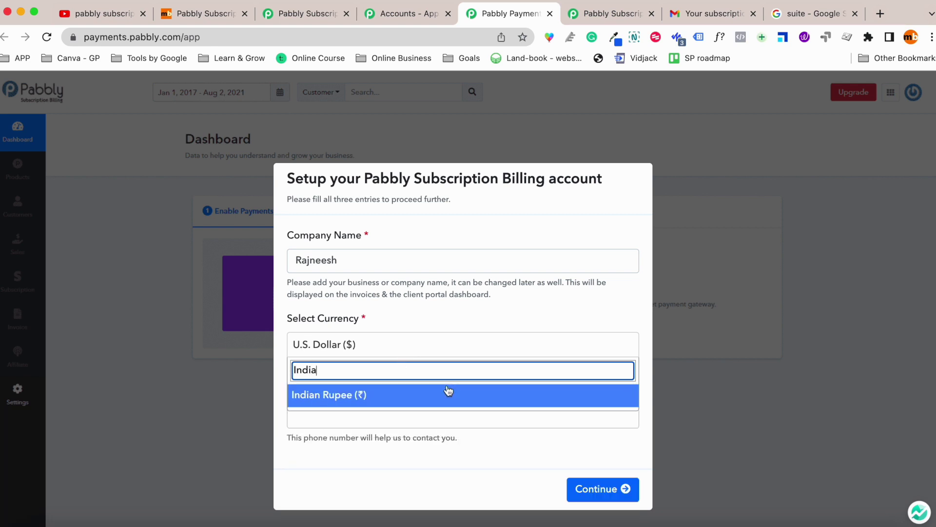
click(448, 393)
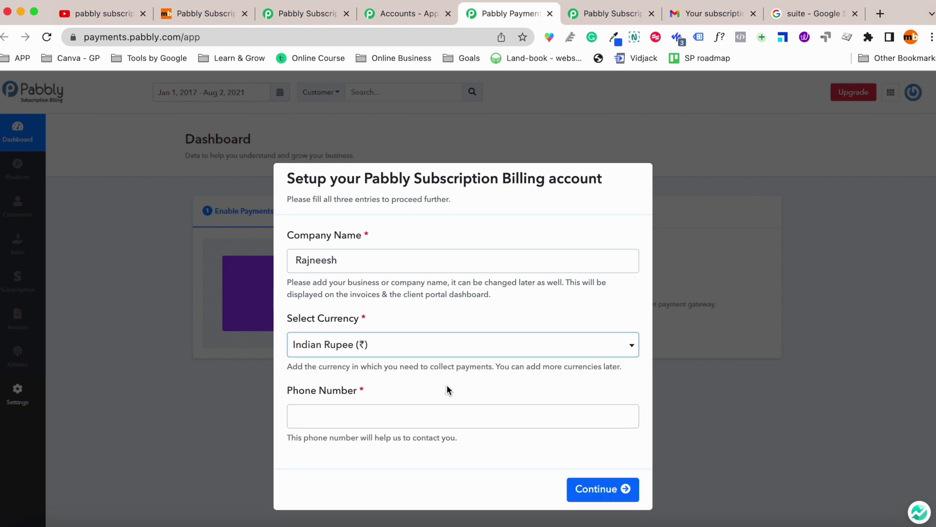
click(445, 415)
click(581, 490)
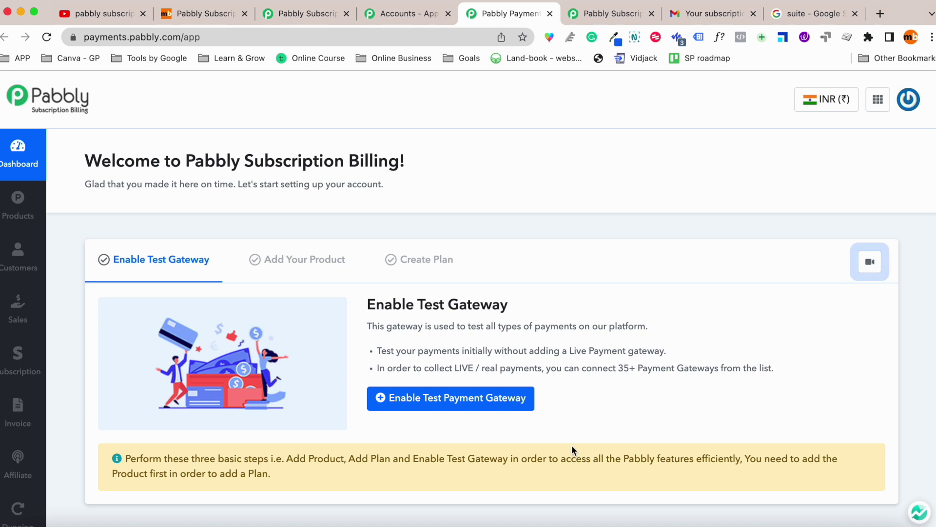
Enable the Test Payment Gateway and acknowledge the Successful popup.
scroll(560, 439, down, 3)
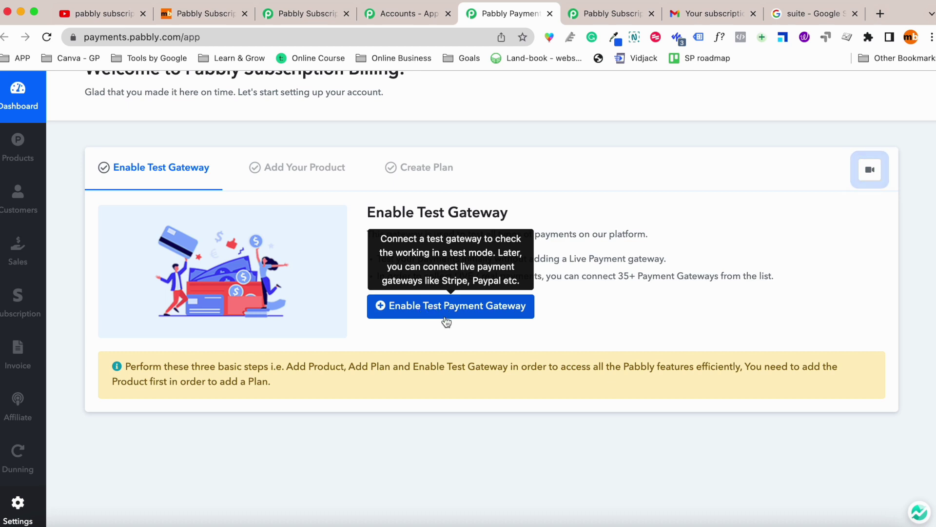
click(443, 315)
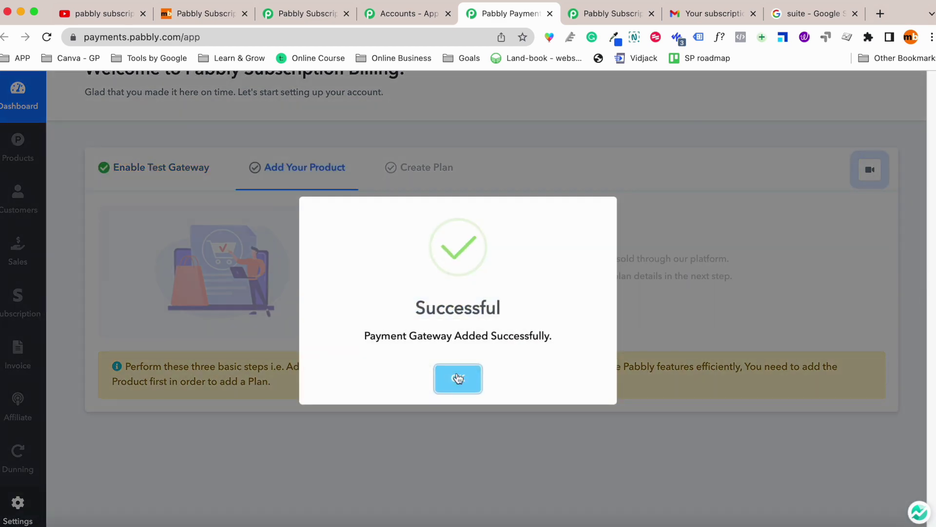
click(458, 378)
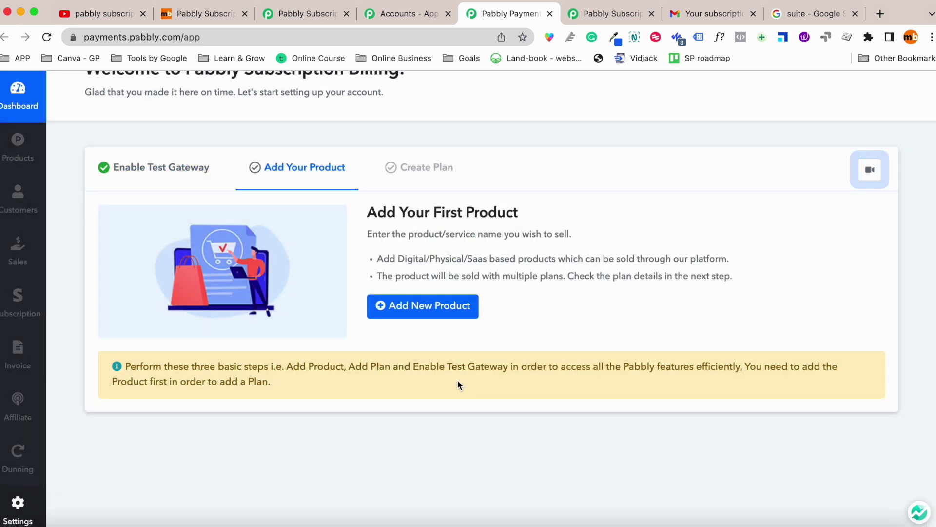
mouse_move(2, 166)
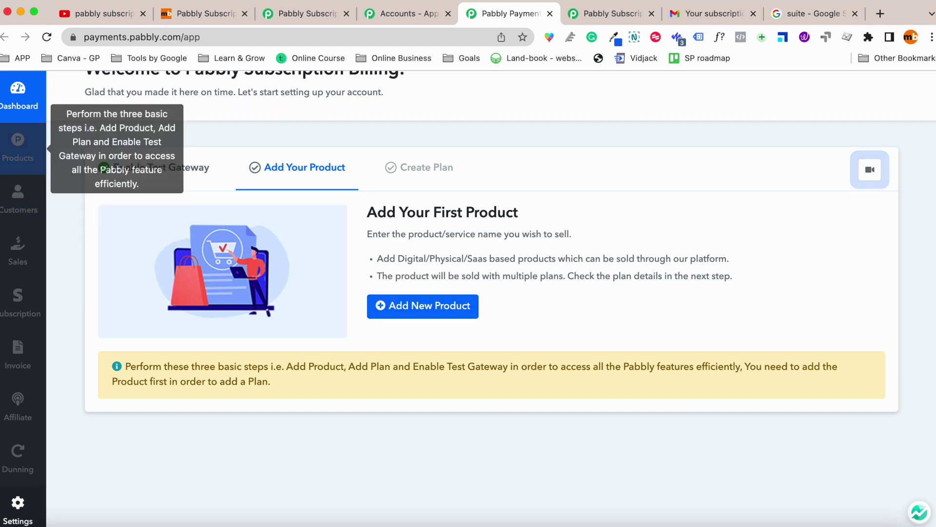
scroll(8, 413, down, 1)
scroll(10, 399, down, 2)
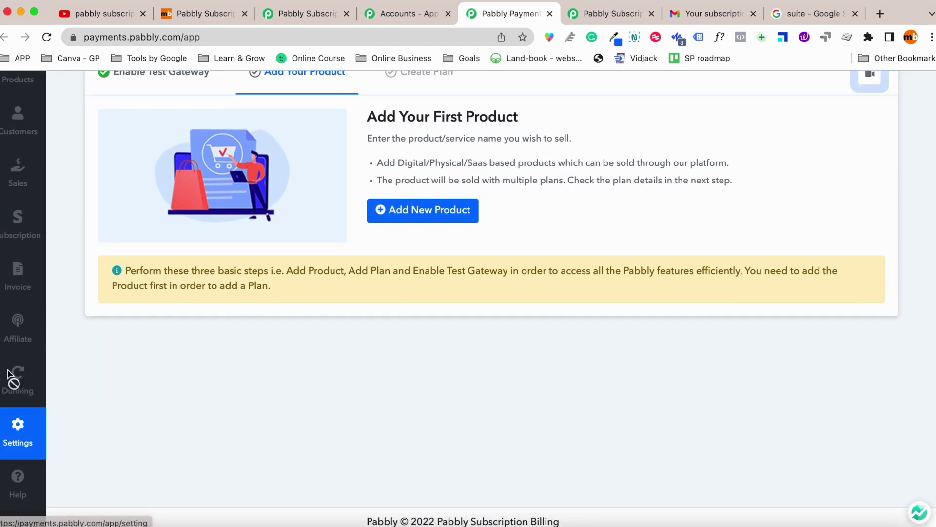
scroll(17, 317, up, 5)
Add a new product named 'Test Product - ' followed by the company name.
click(446, 409)
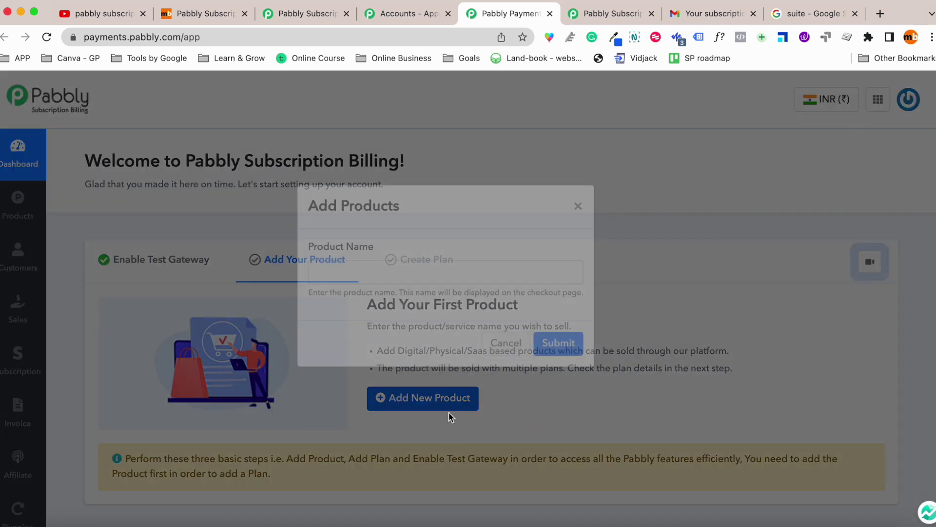
click(425, 297)
text(Test)
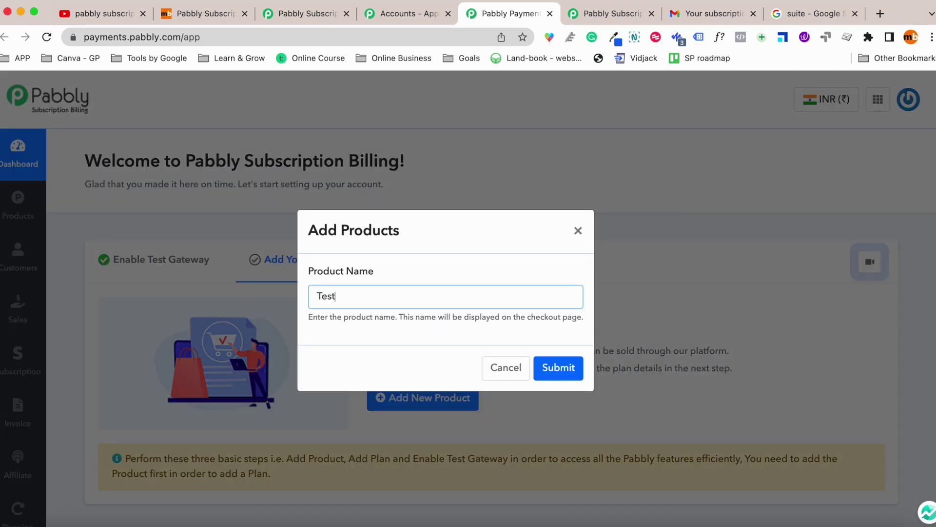
text( Product - Rajneesh)
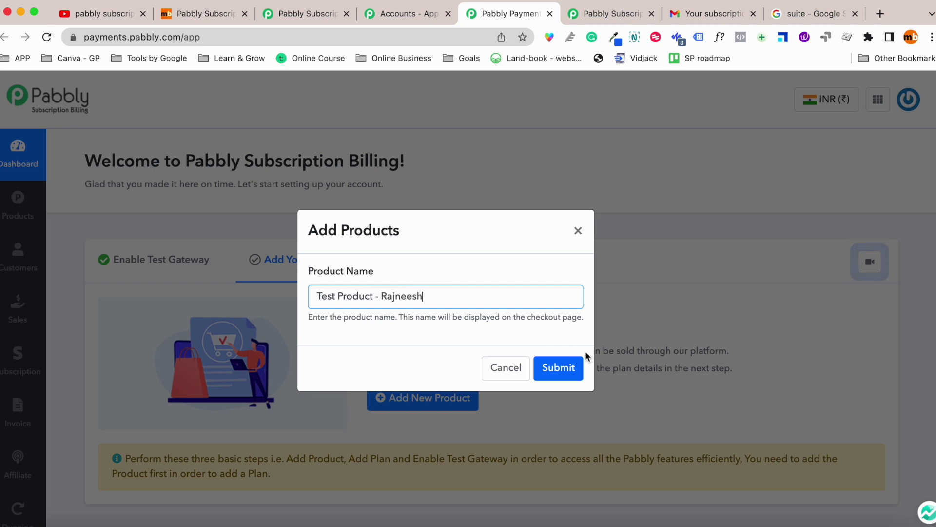
click(560, 368)
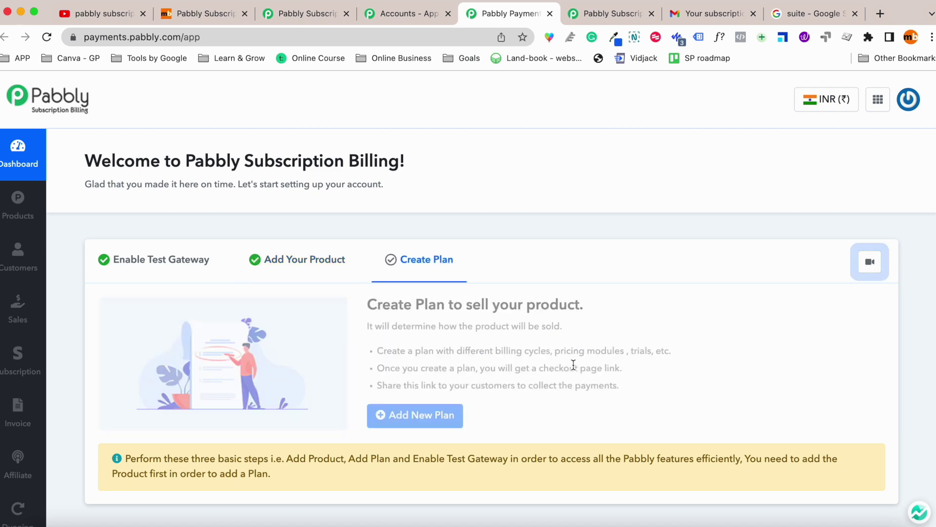
Start a One-Time plan for the product, named with the company name plus 'Digtal ebooks'.
scroll(561, 363, down, 4)
scroll(535, 358, down, 3)
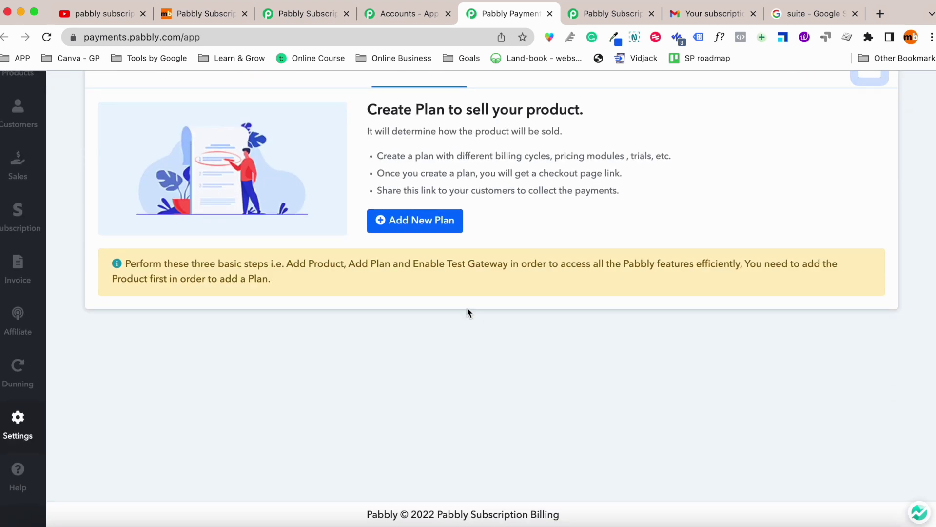
scroll(376, 250, up, 6)
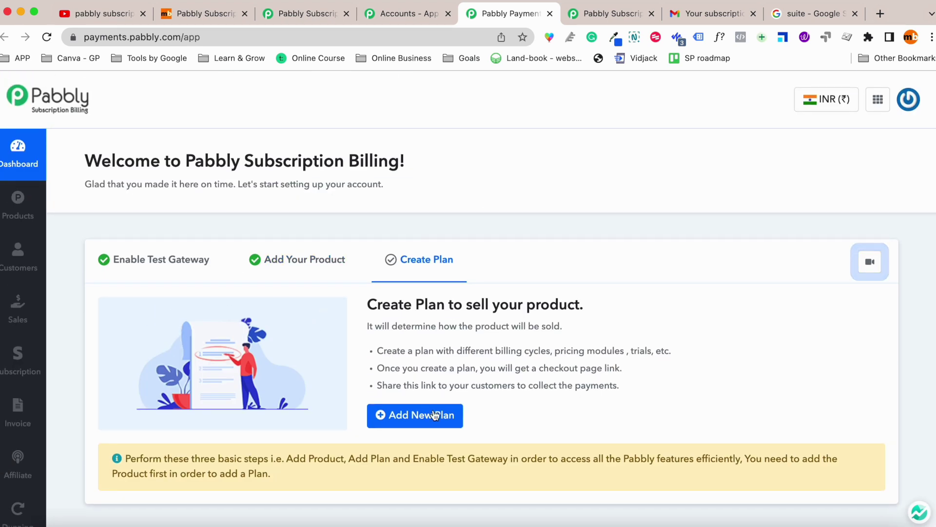
click(431, 417)
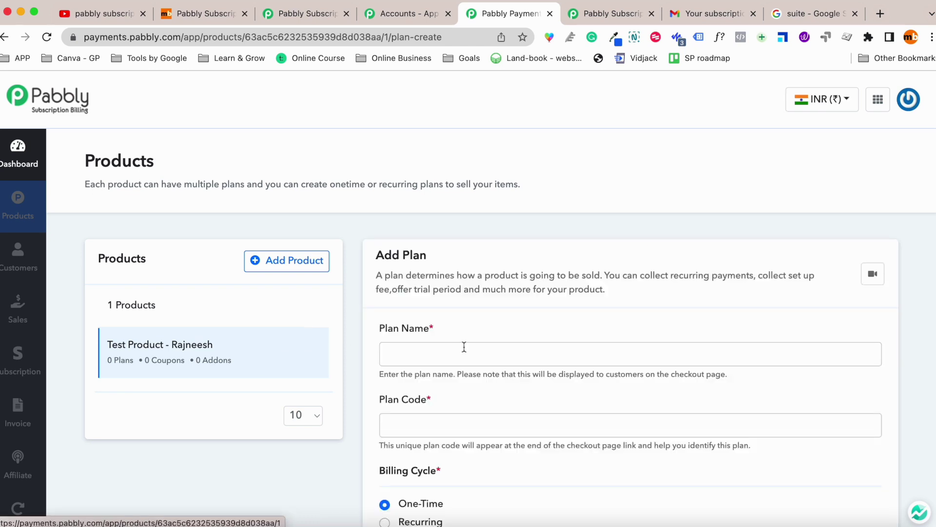
scroll(487, 346, down, 1)
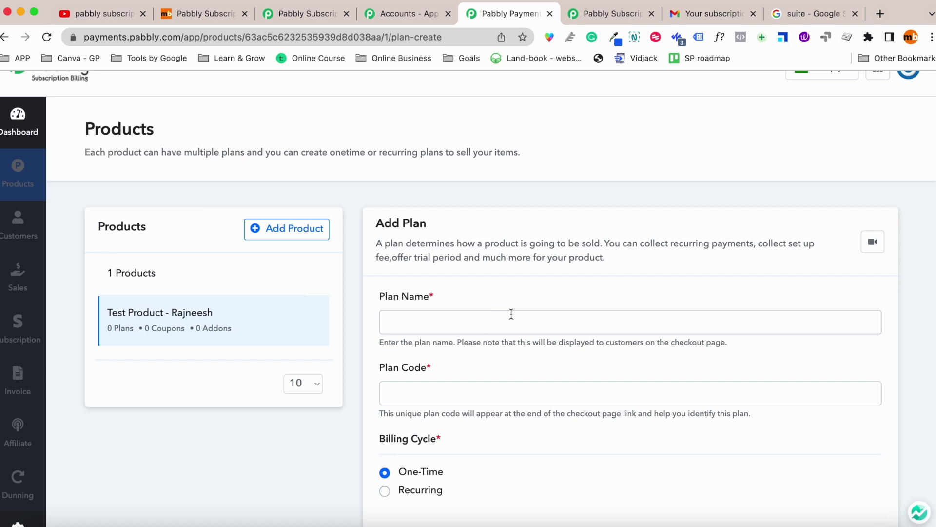
click(511, 314)
text(R)
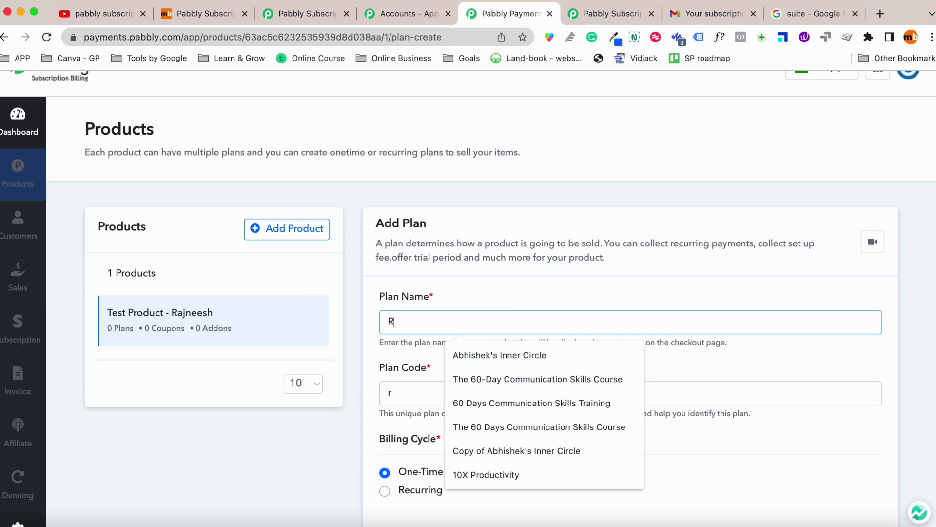
text(ajn)
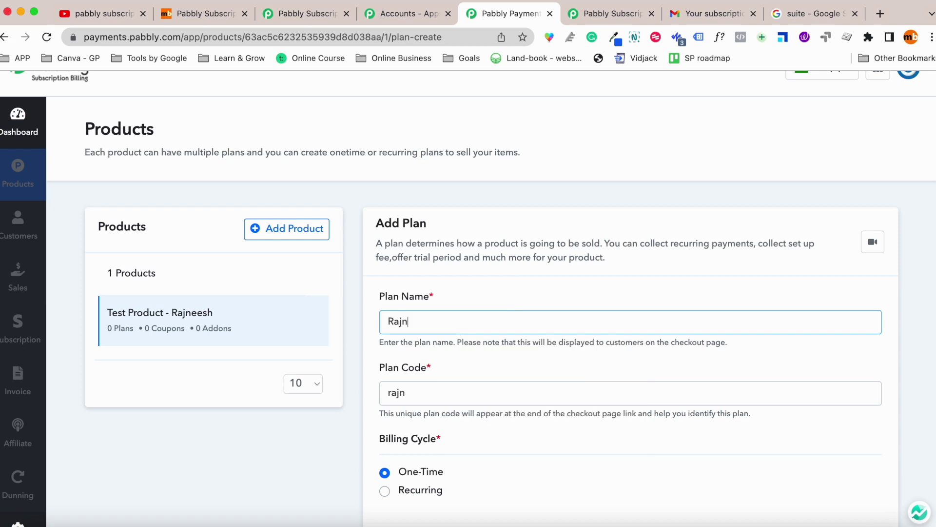
text(eesh Dig)
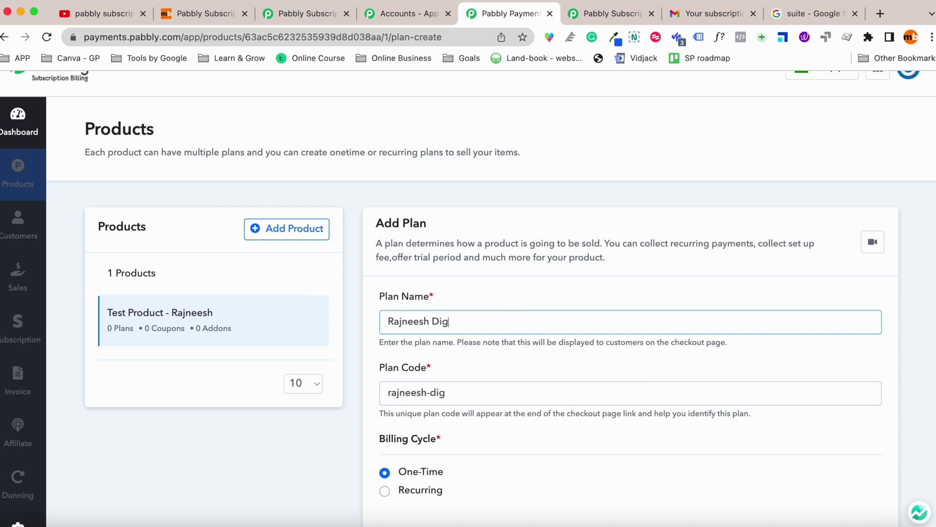
text(tal ebooks)
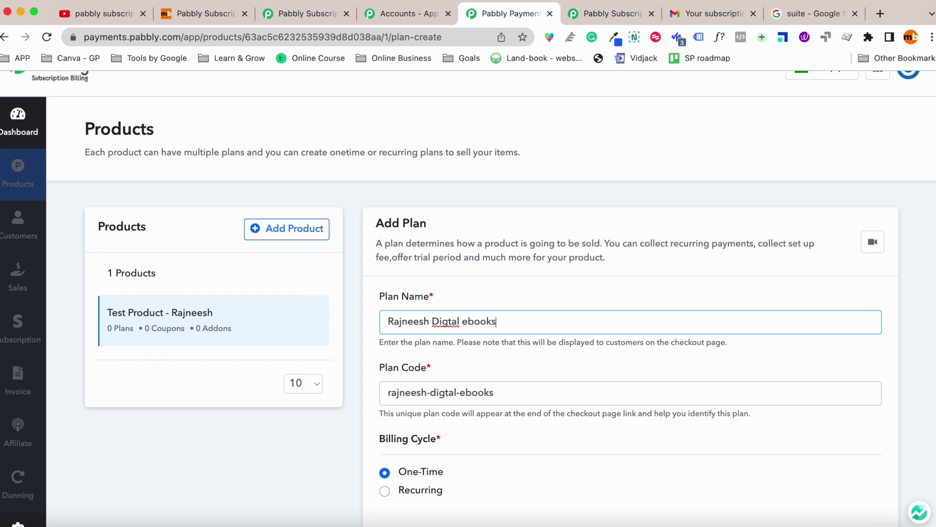
scroll(536, 324, down, 1)
scroll(534, 329, down, 3)
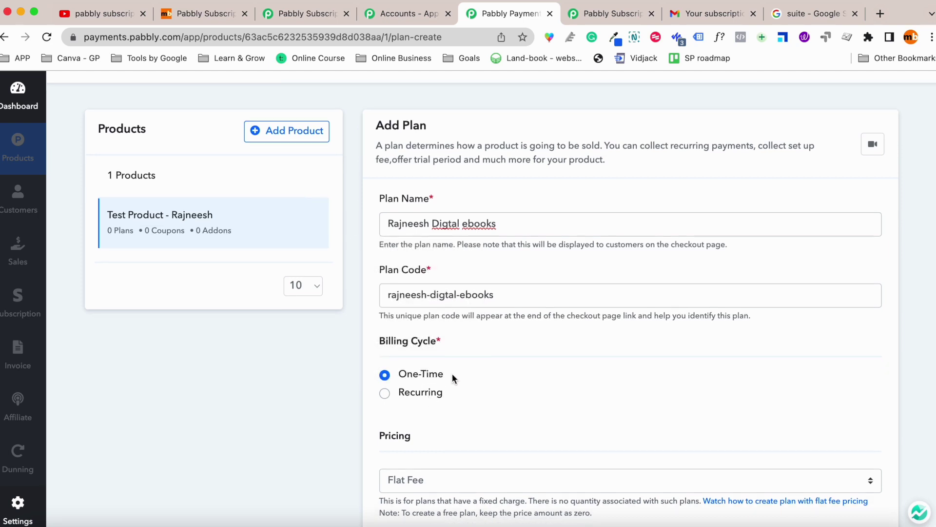
scroll(537, 381, down, 1)
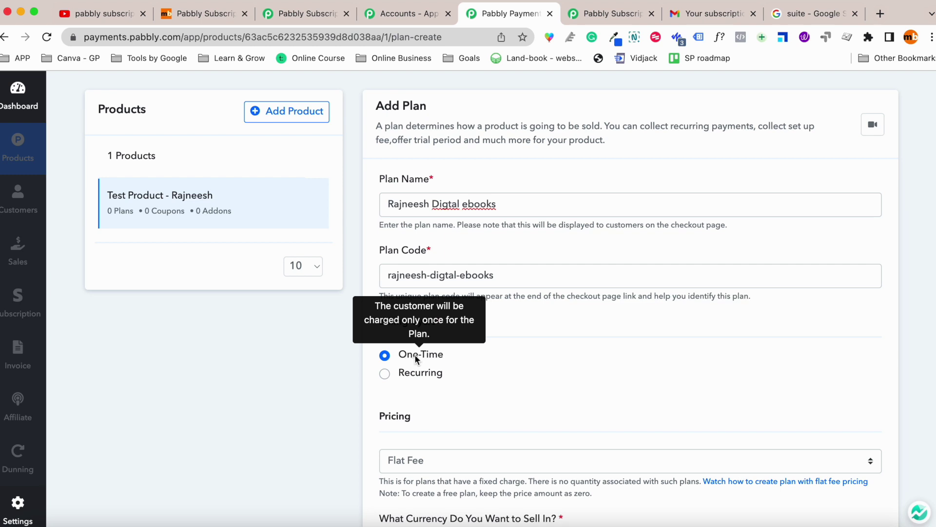
scroll(415, 355, down, 4)
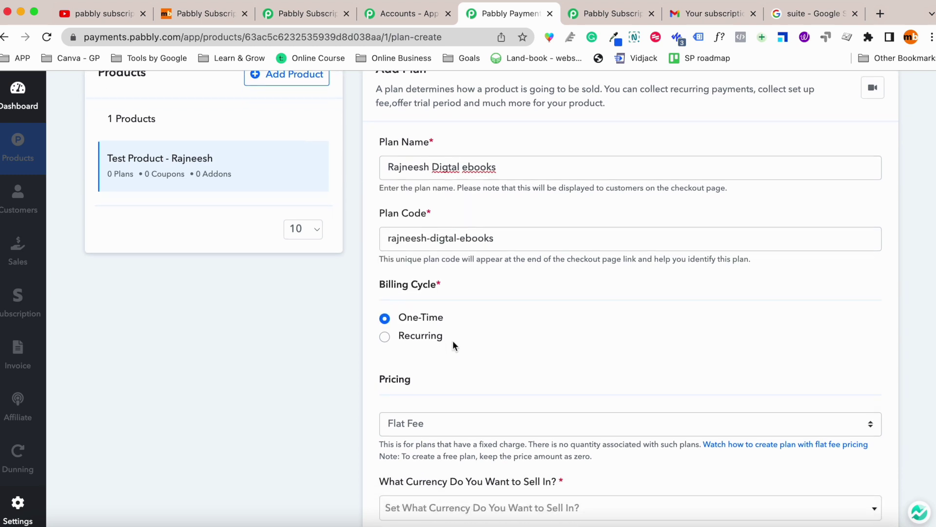
Keep Flat Fee as the plan's pricing type.
click(438, 351)
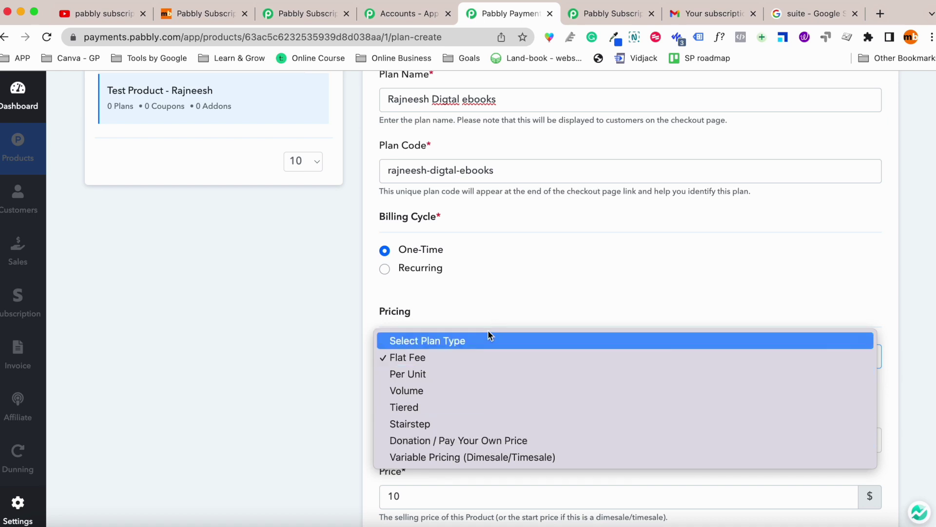
click(499, 299)
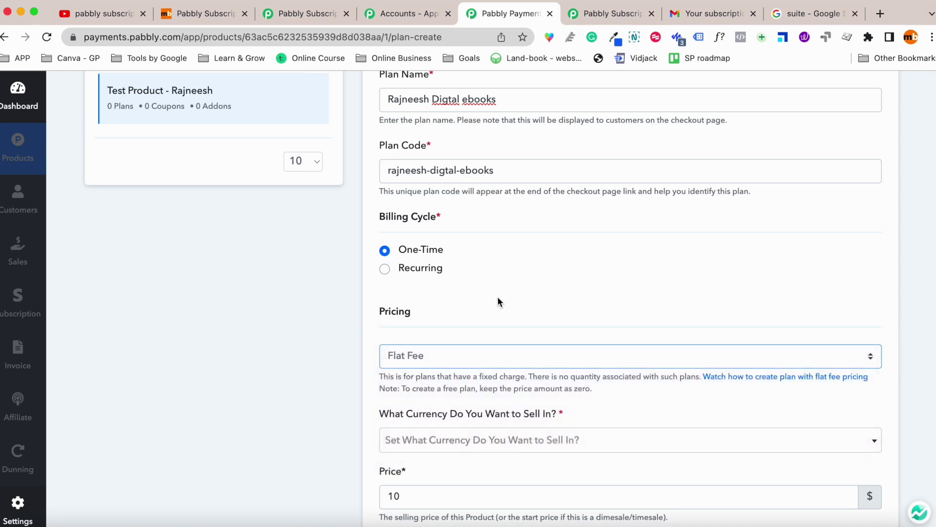
scroll(483, 350, down, 1)
click(464, 315)
click(464, 312)
scroll(464, 307, down, 1)
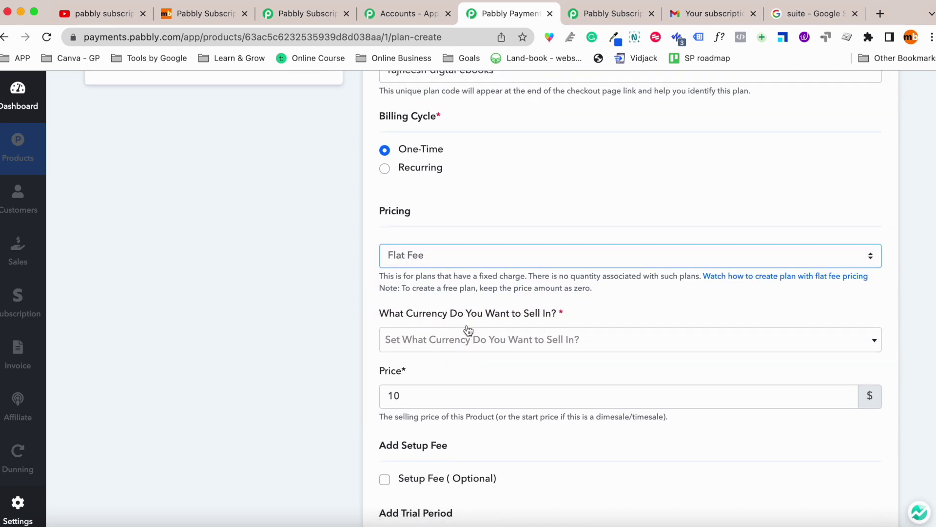
Set the plan currency to Indian Rupee (₹) and select the existing price of 10.
click(469, 337)
text(Rup)
click(490, 385)
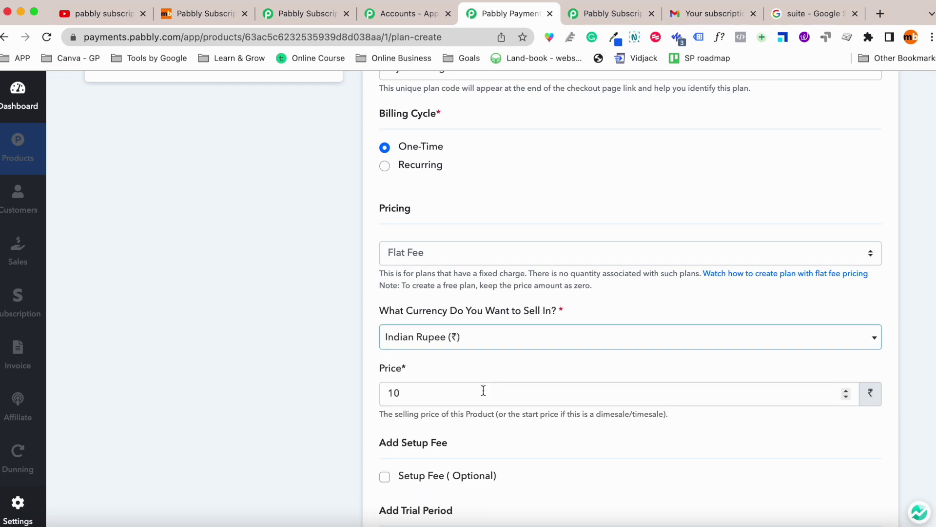
scroll(476, 341, down, 2)
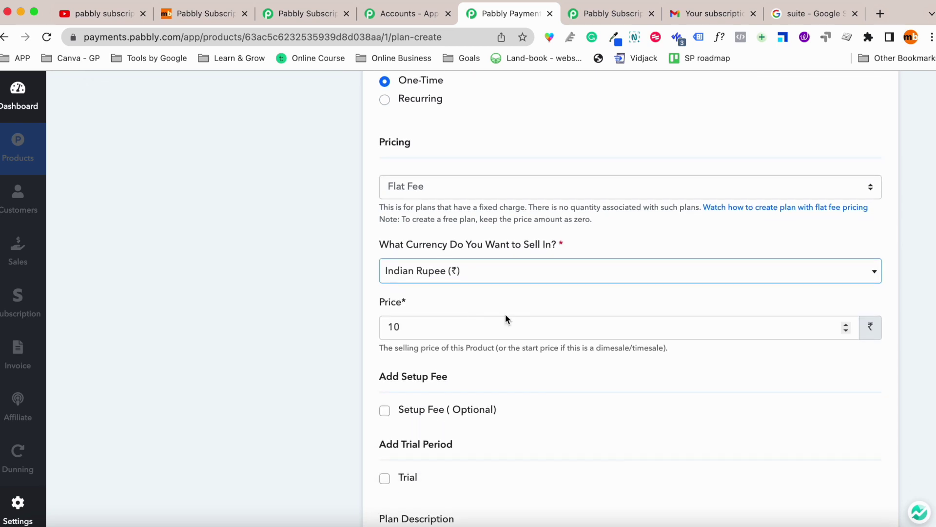
scroll(475, 317, down, 1)
drag(406, 324, 379, 316)
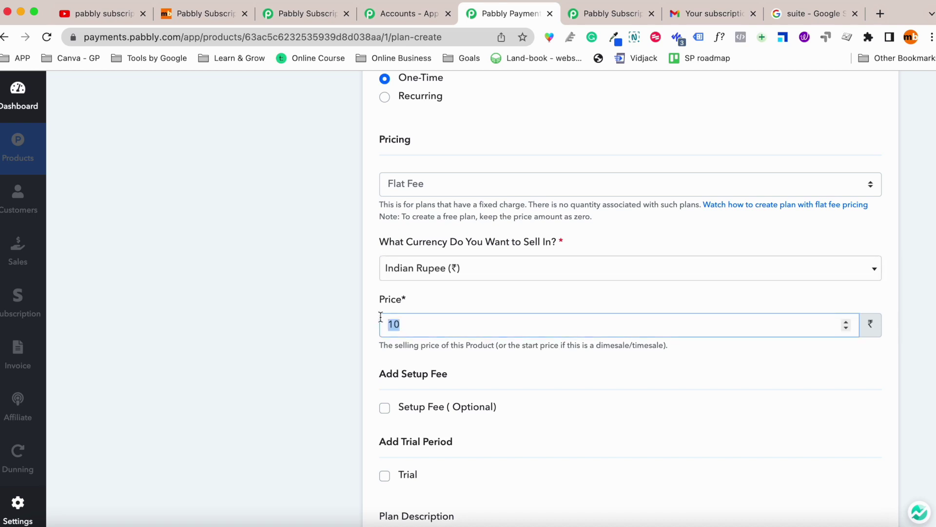
Change the plan price to 100.
text(100)
scroll(391, 330, down, 3)
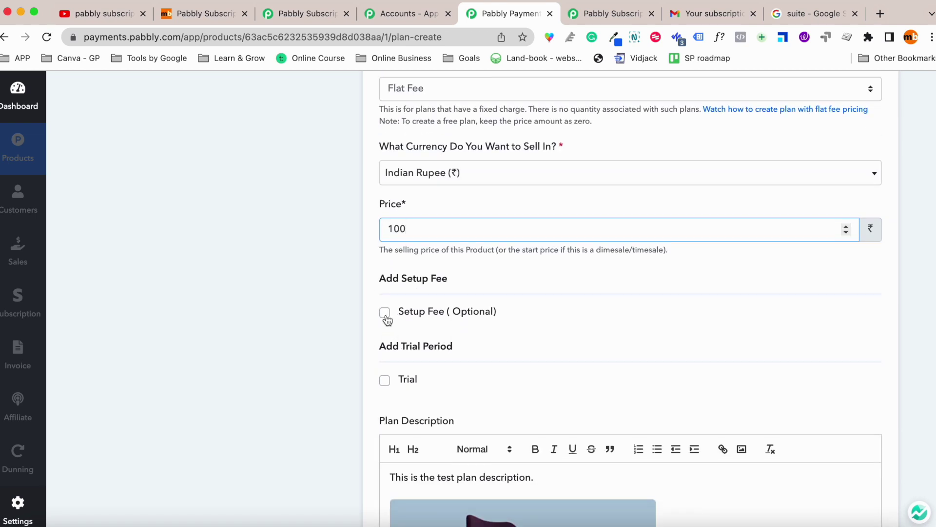
scroll(387, 319, down, 3)
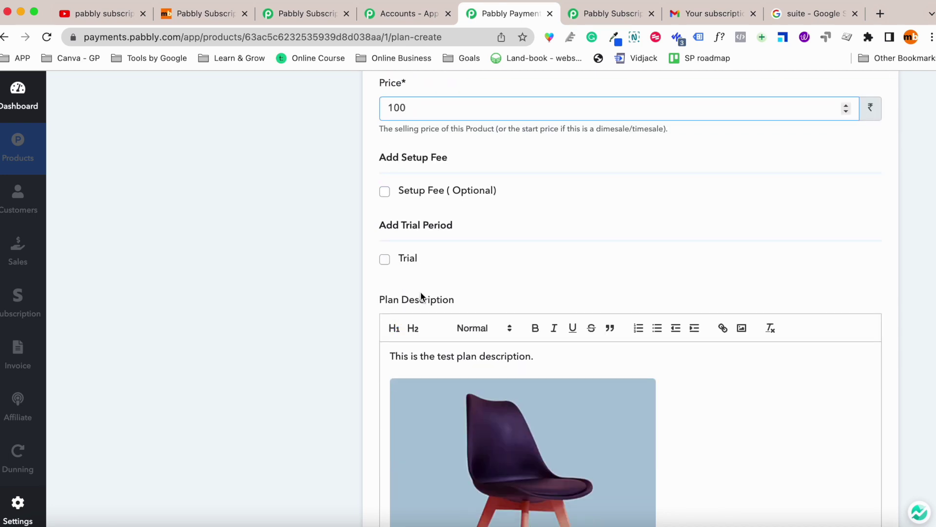
scroll(420, 291, down, 3)
scroll(563, 312, down, 1)
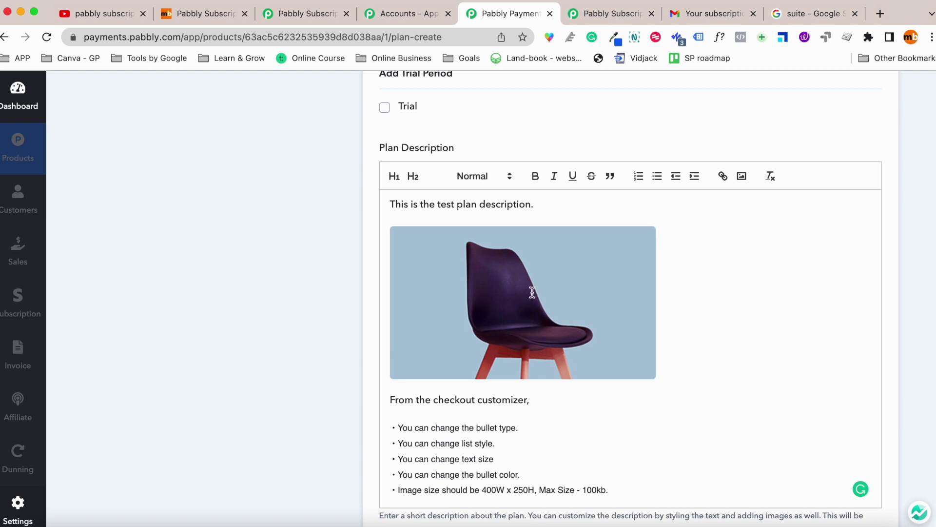
scroll(490, 278, down, 2)
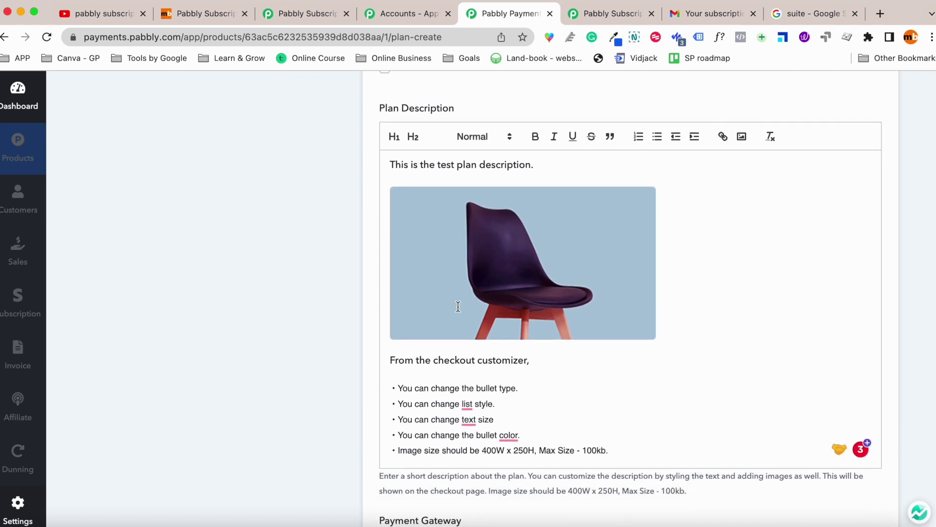
scroll(462, 348, down, 6)
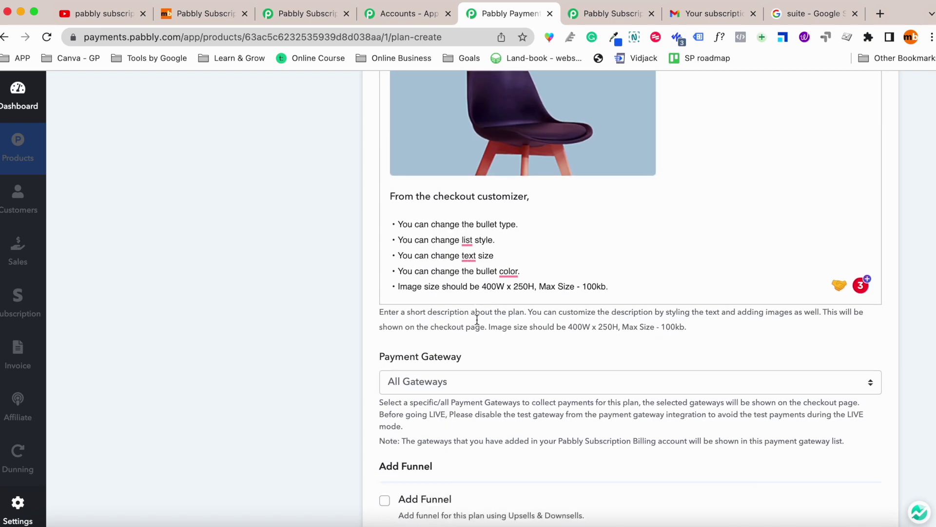
Restrict the plan's payment gateway to Selected Gateway, choosing Test Gateway.
click(443, 276)
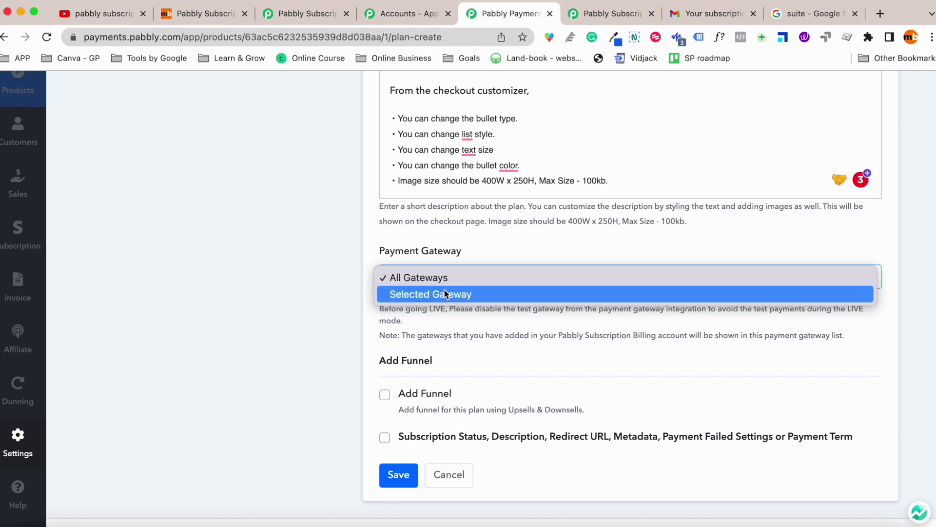
click(444, 293)
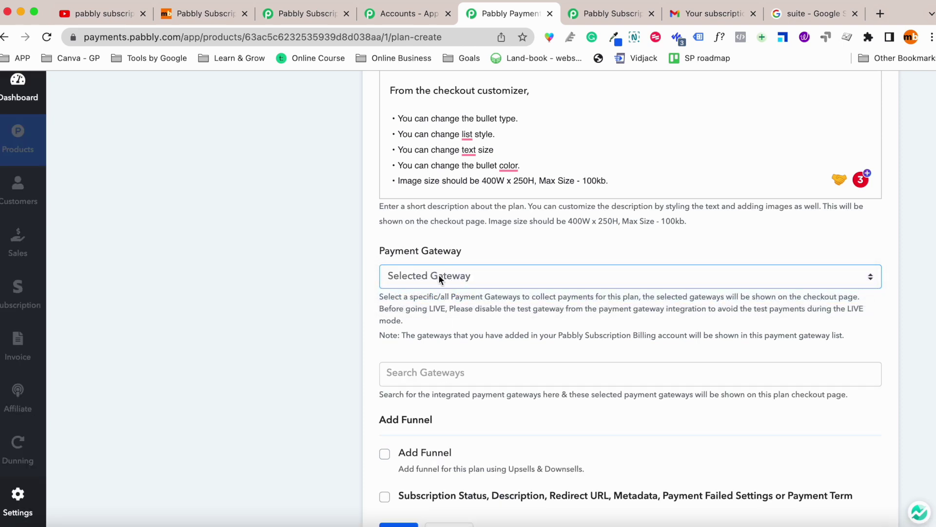
scroll(439, 329, down, 2)
click(453, 297)
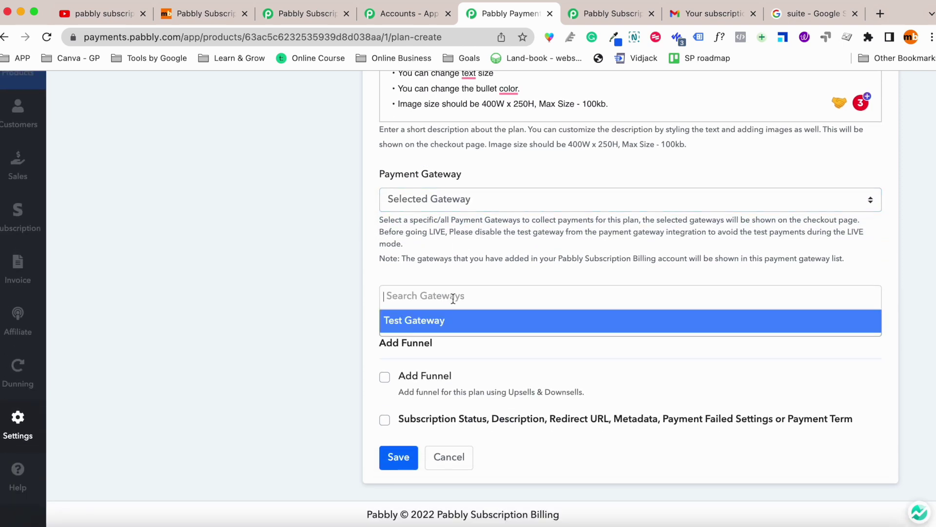
click(436, 327)
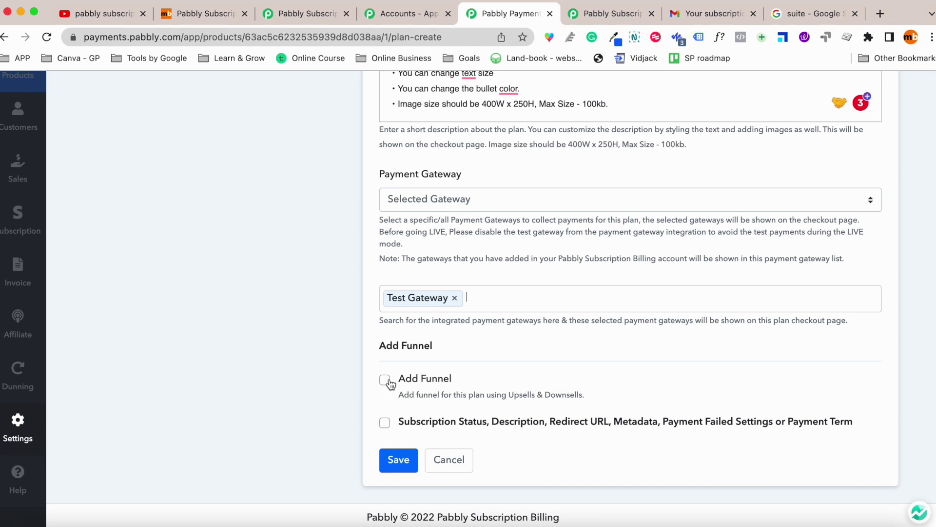
Enable the Subscription Status options, leaving the Redirect URL option unchecked.
click(385, 424)
scroll(420, 398, down, 3)
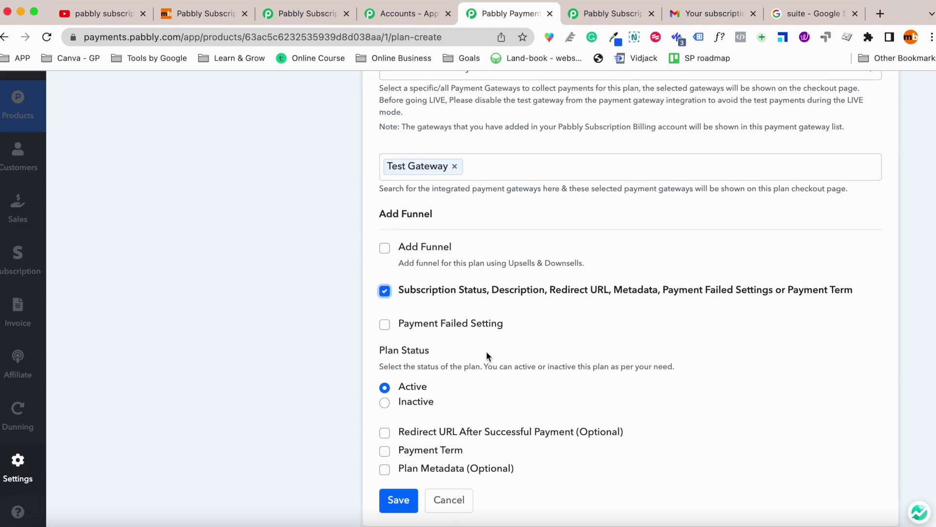
scroll(469, 376, down, 1)
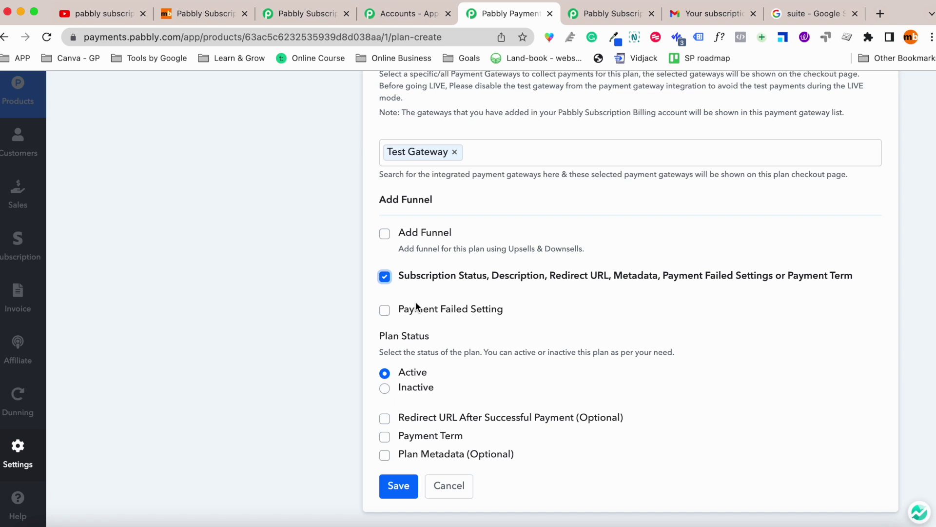
scroll(416, 306, down, 1)
click(385, 394)
scroll(431, 387, down, 1)
click(433, 390)
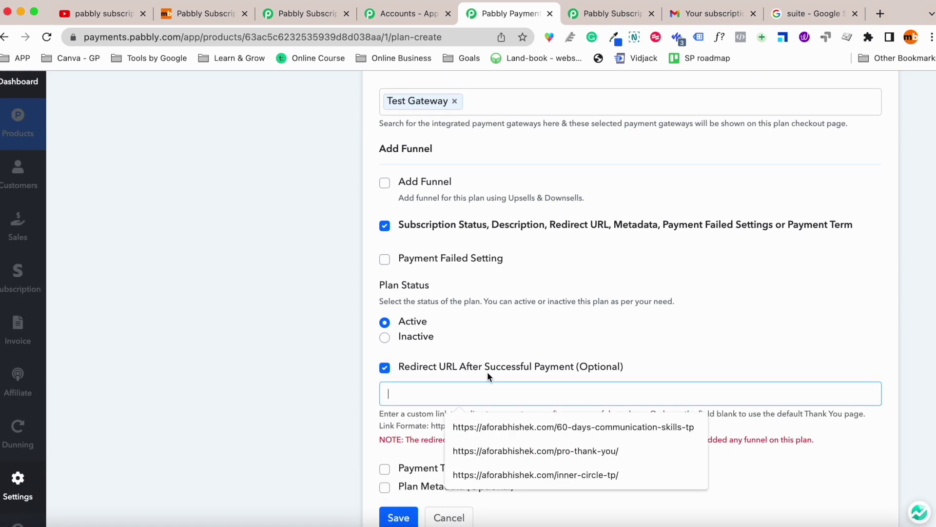
click(487, 369)
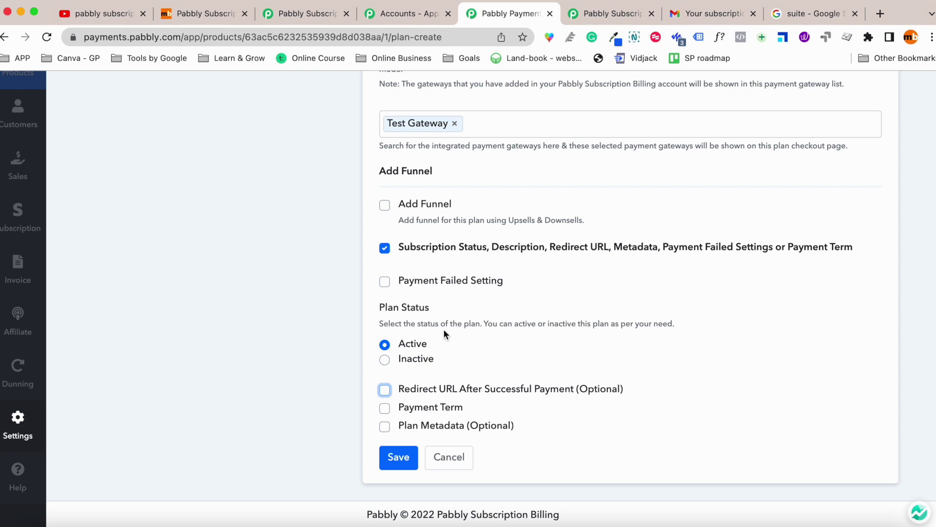
Save the new plan to bring up its checkout link dialog.
scroll(443, 329, up, 1)
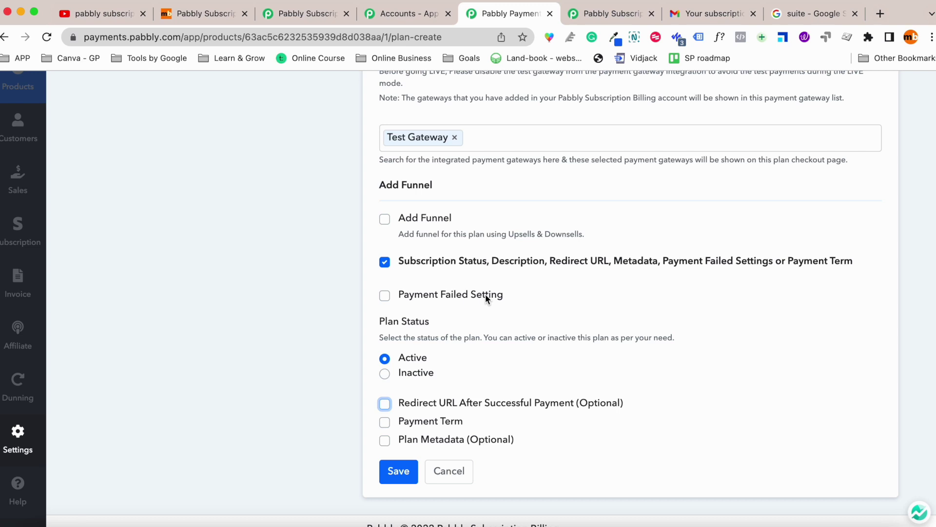
scroll(485, 294, up, 1)
scroll(439, 390, down, 2)
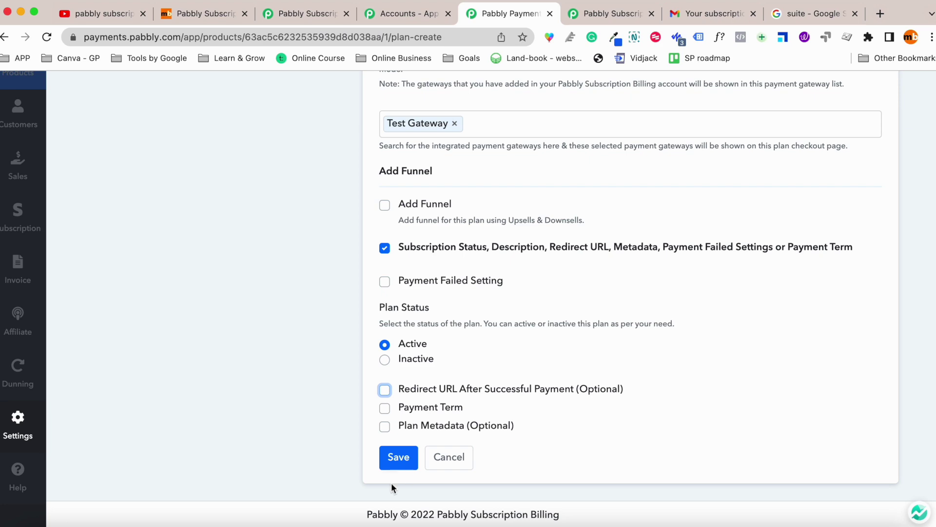
click(409, 455)
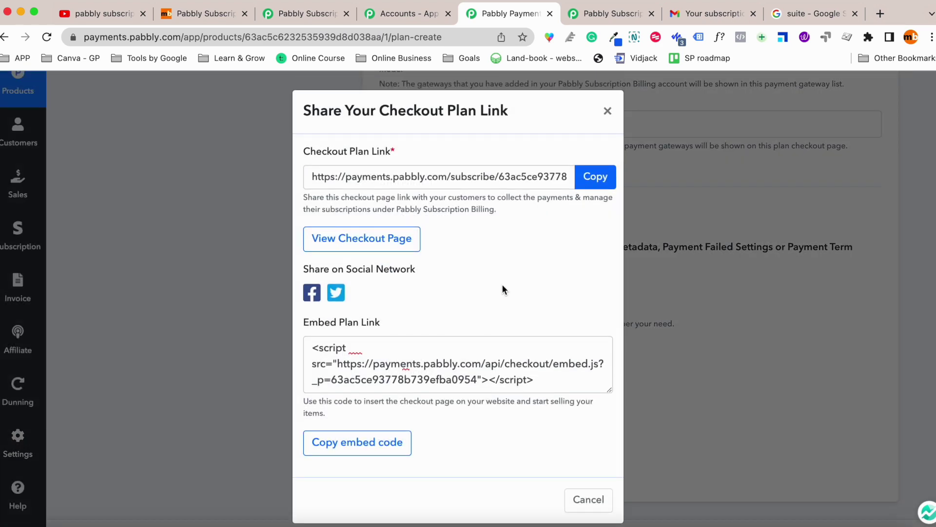
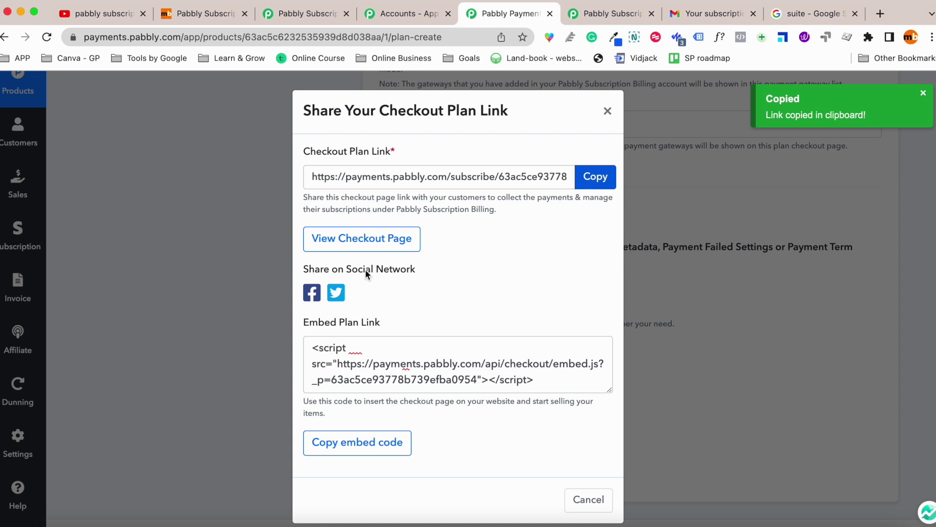
Preview the digital ebooks plan's live checkout page in a new tab.
click(385, 235)
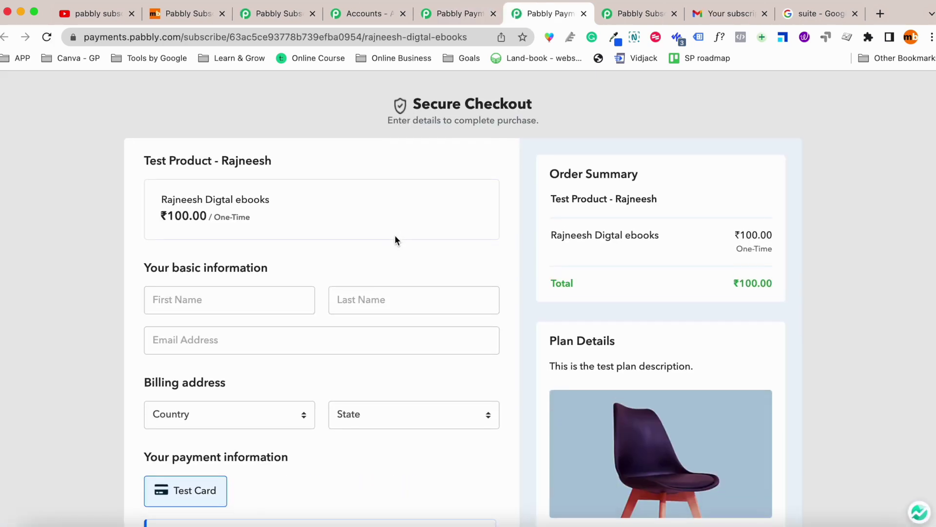
scroll(395, 235, down, 1)
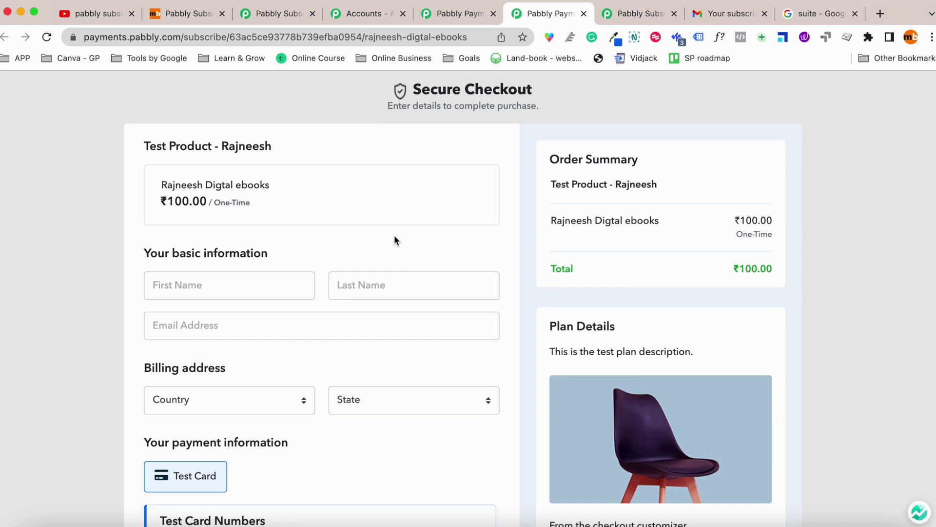
scroll(395, 230, down, 5)
scroll(390, 229, down, 2)
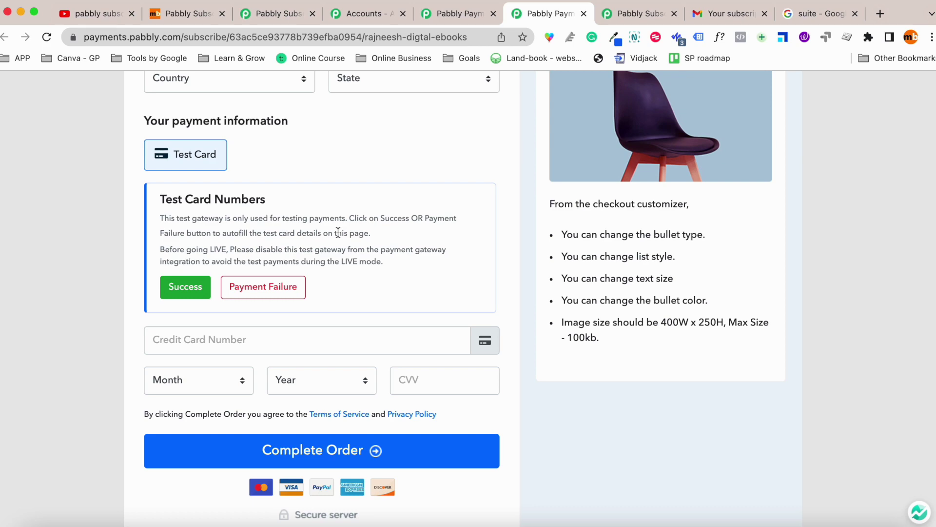
scroll(396, 203, up, 8)
Close the share-link dialog and open the digital ebooks plan's action menu on the plans list.
click(467, 13)
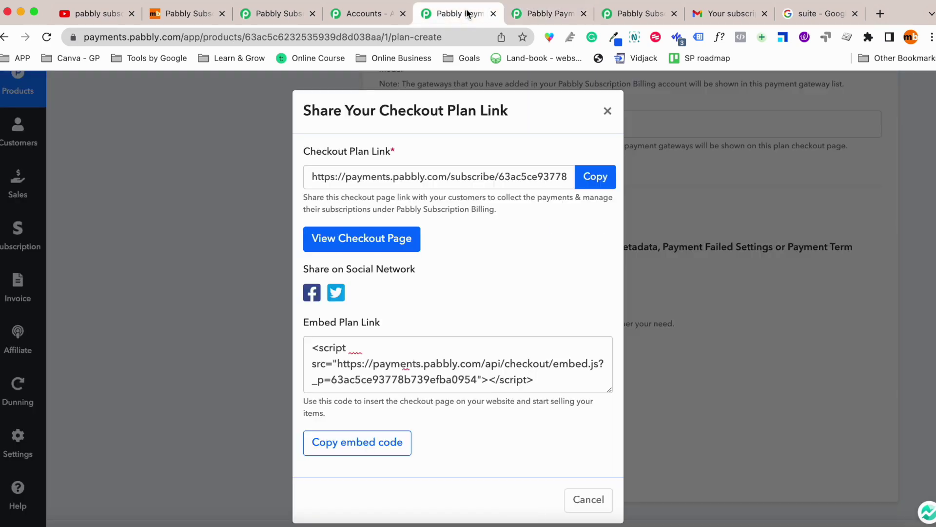
click(661, 296)
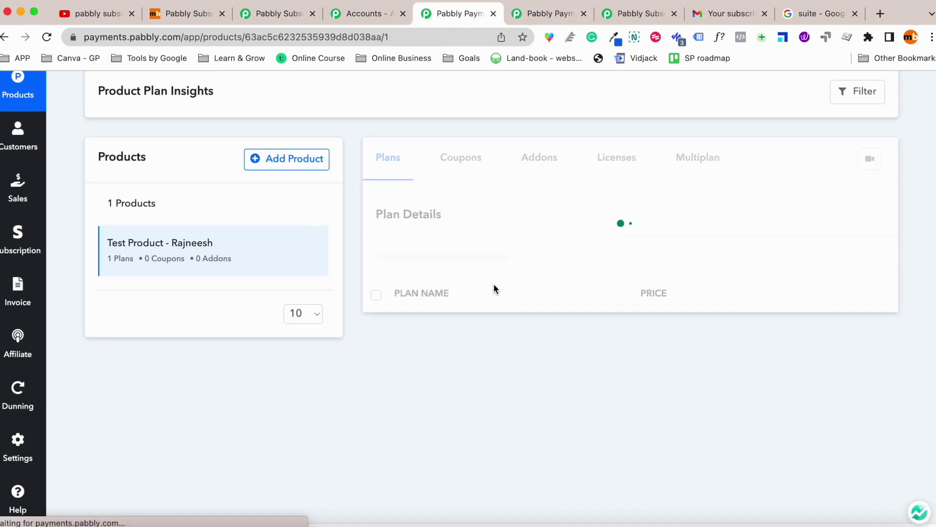
scroll(264, 361, down, 4)
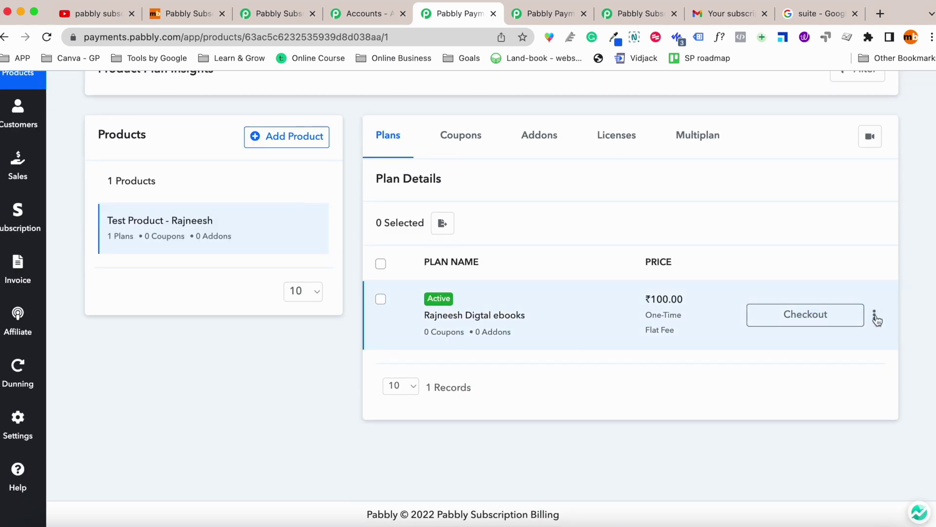
click(875, 317)
click(790, 356)
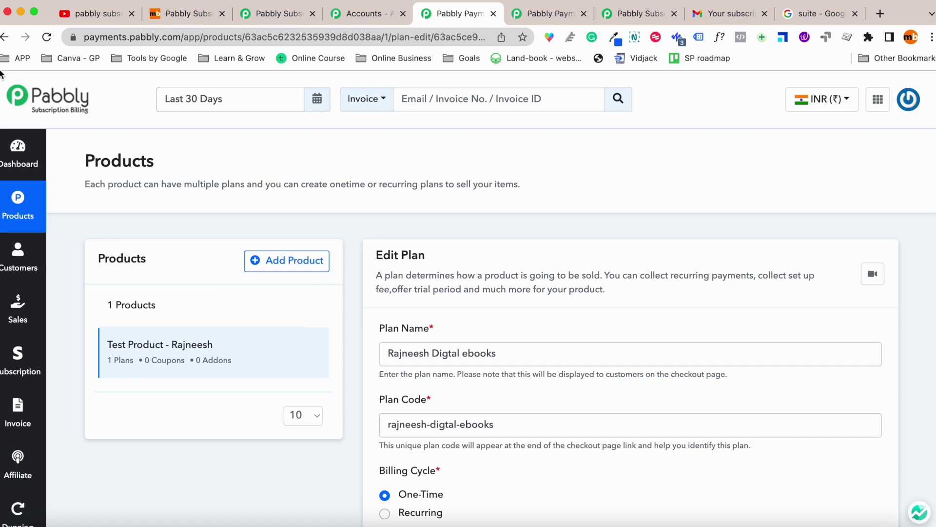
click(4, 37)
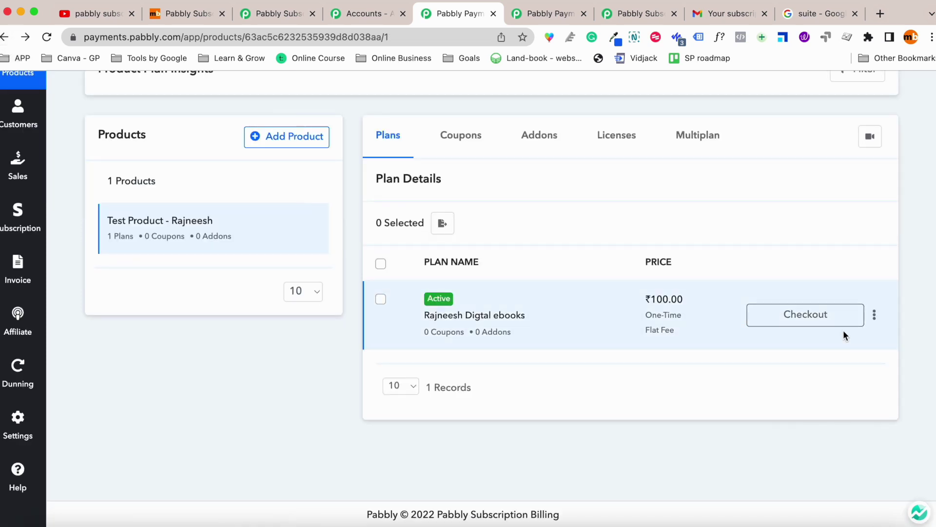
click(874, 317)
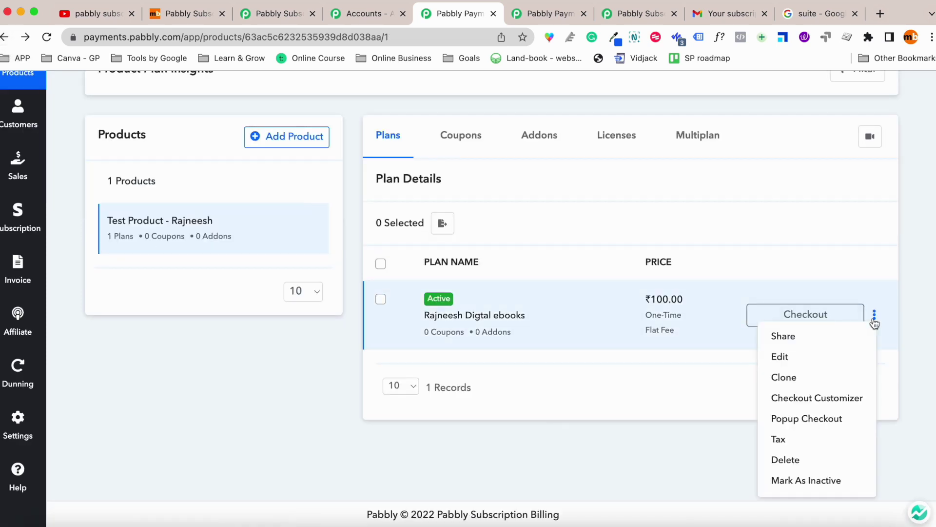
Open the plan's checkout page customizer and select the Basic Info block.
click(847, 399)
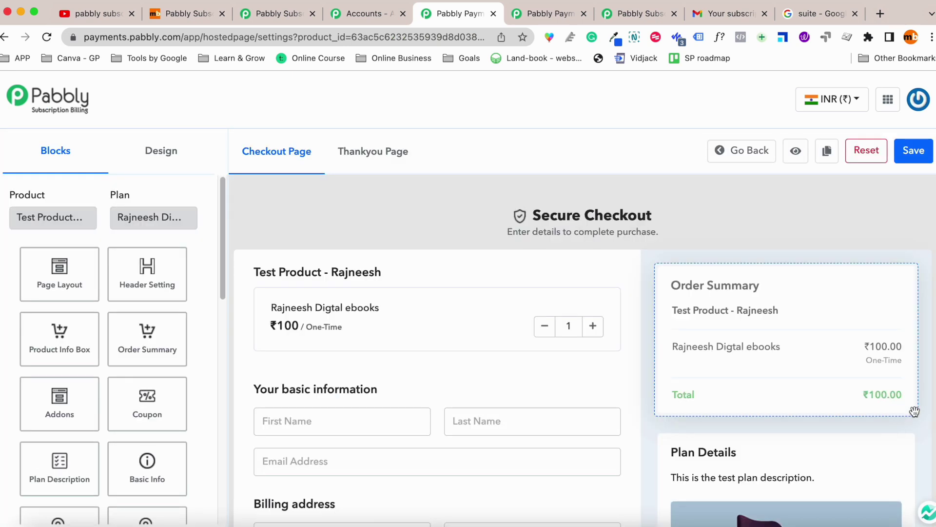
scroll(579, 282, down, 5)
scroll(544, 282, up, 4)
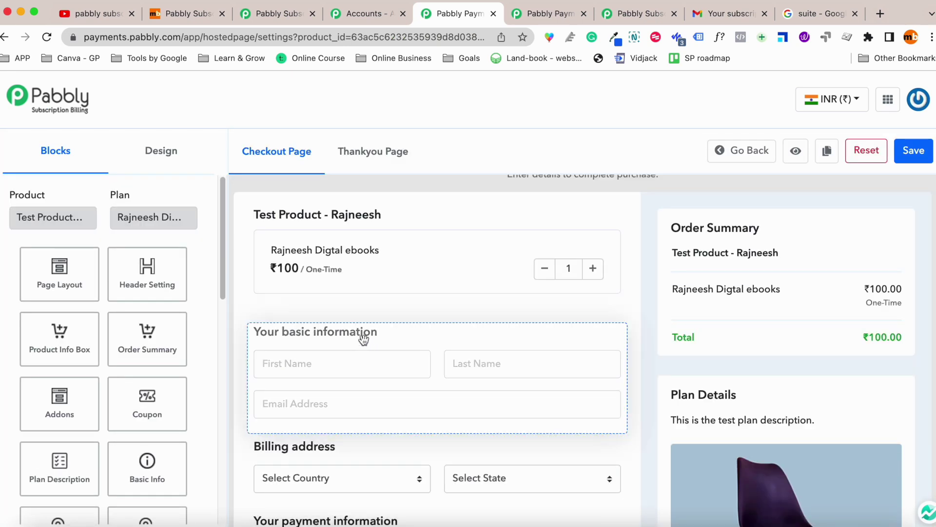
scroll(419, 267, down, 3)
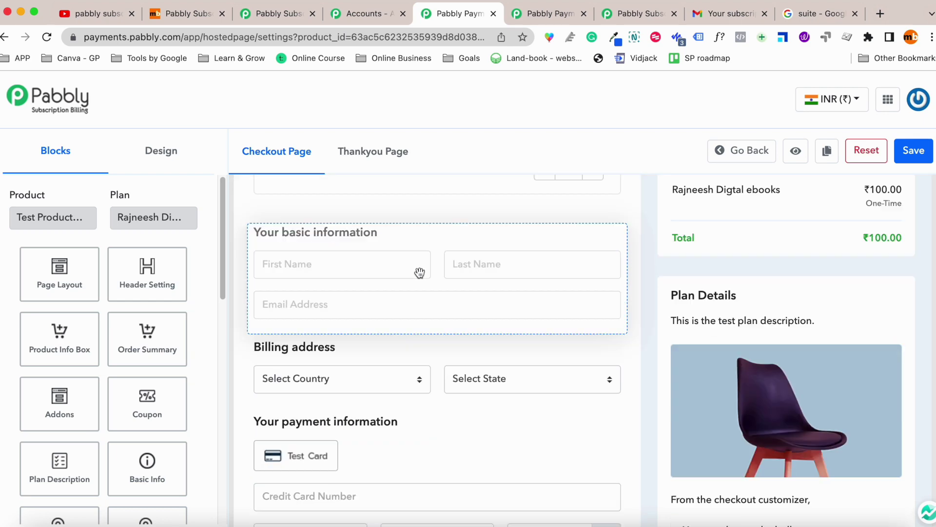
click(432, 307)
Mark the Company, Phone and Website fields as required.
scroll(69, 379, down, 8)
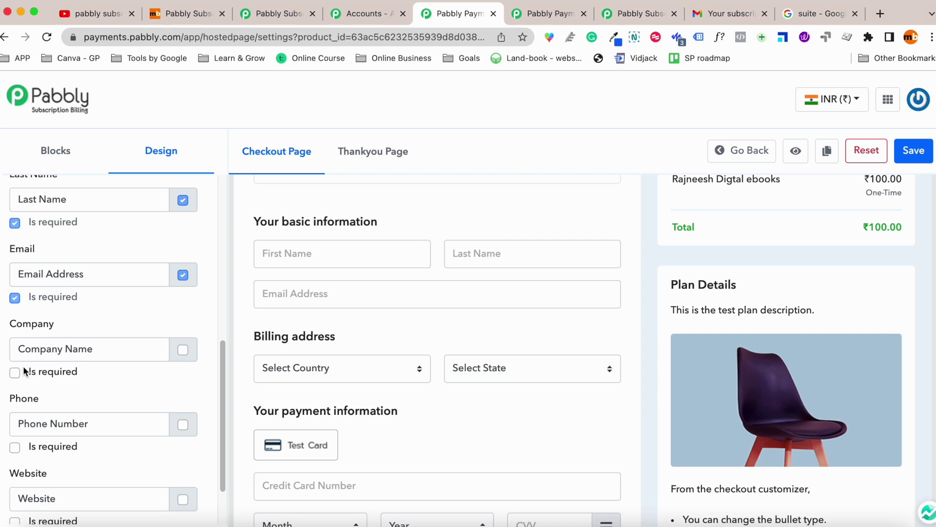
click(15, 371)
double_click(109, 348)
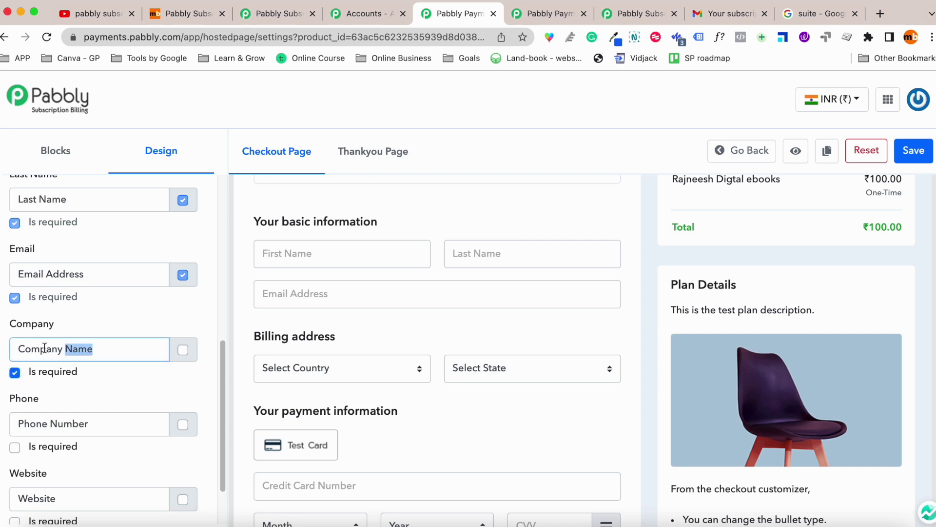
drag(44, 348, 1, 351)
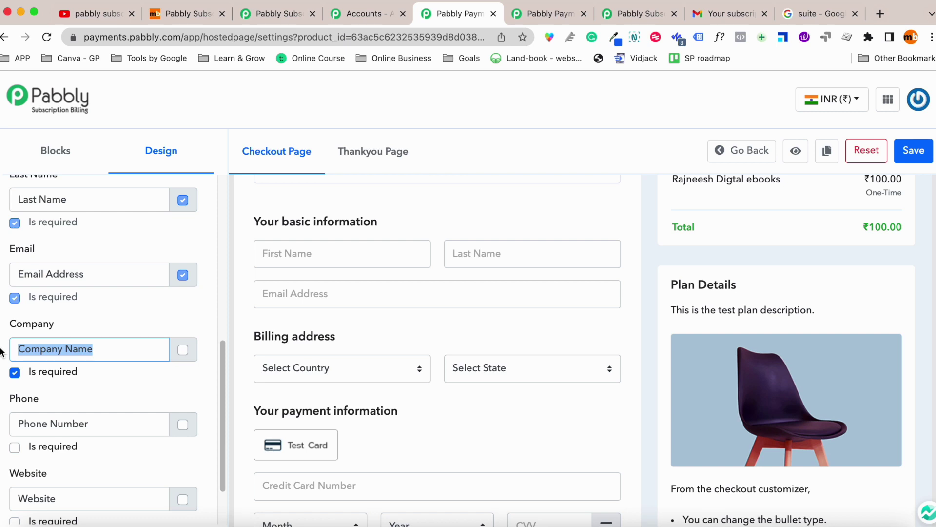
click(15, 447)
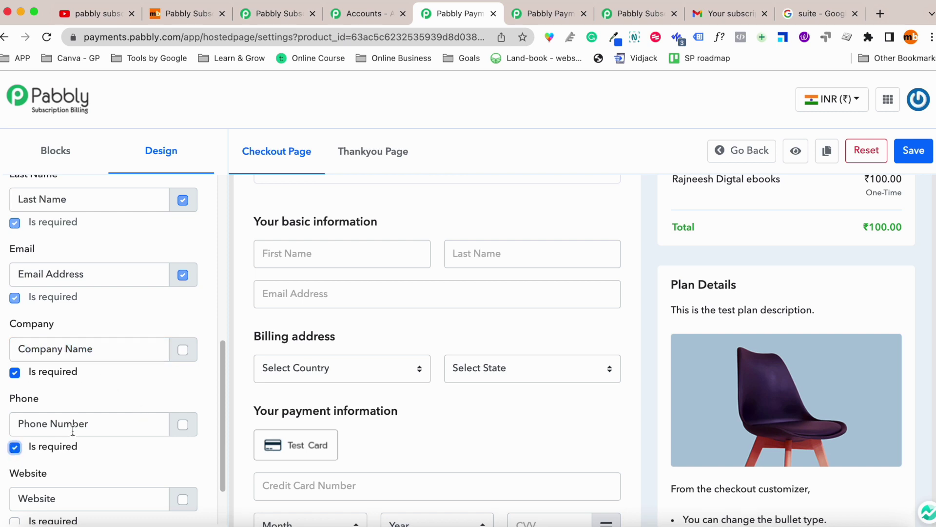
scroll(72, 430, down, 3)
click(15, 453)
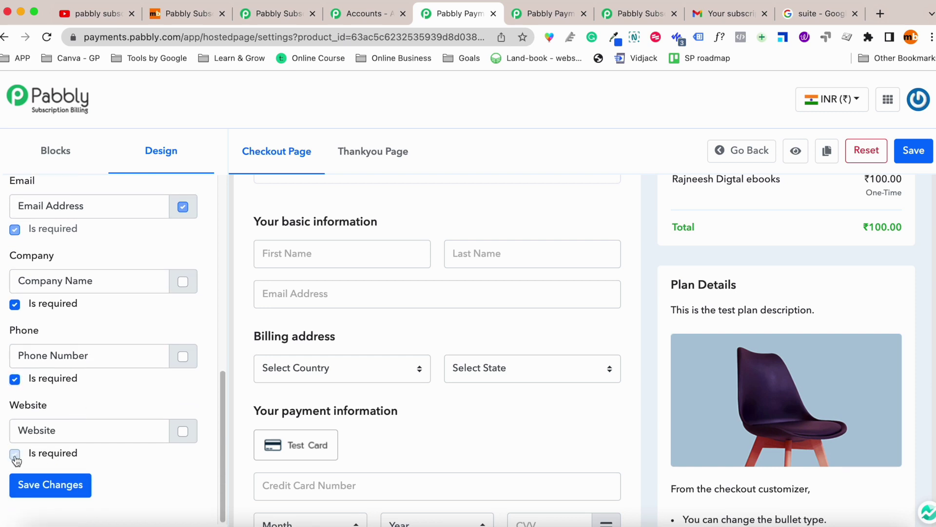
Show a Website field on the form and move Complete Order above the payment section.
click(183, 432)
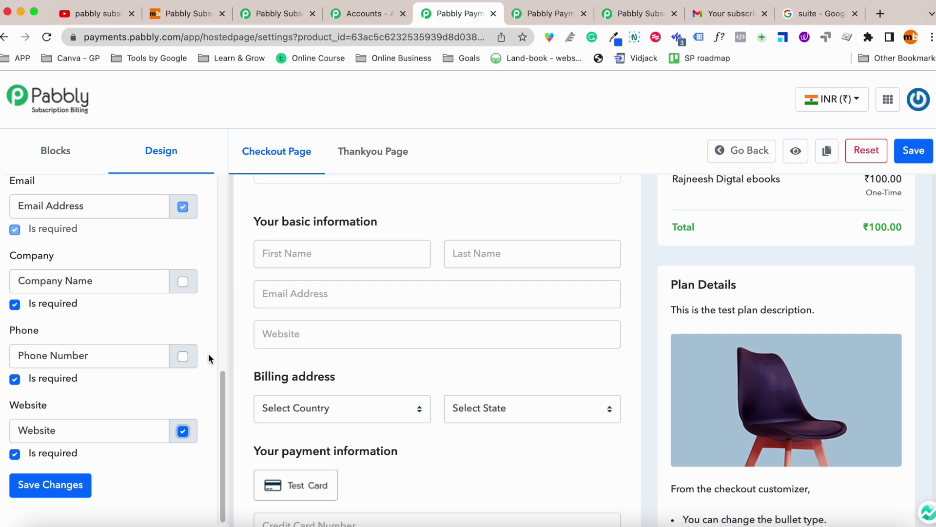
scroll(434, 361, down, 5)
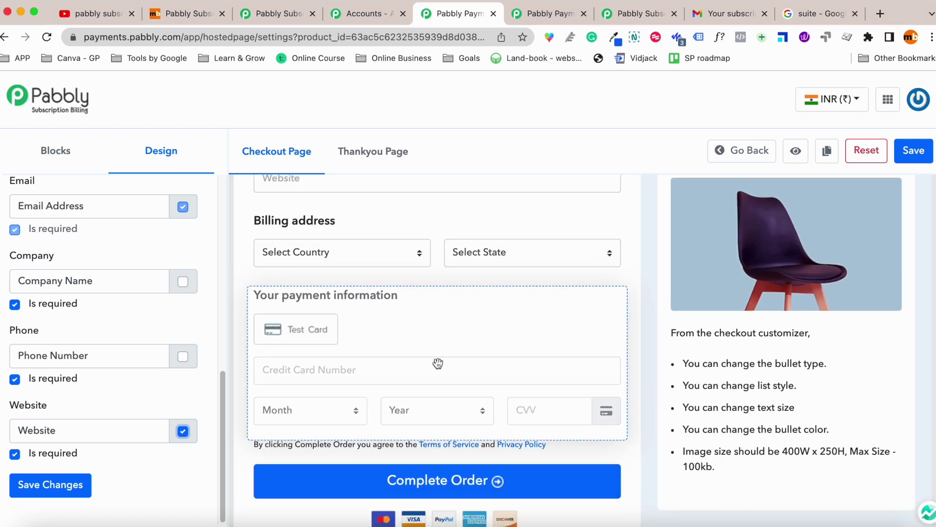
drag(423, 402, 429, 265)
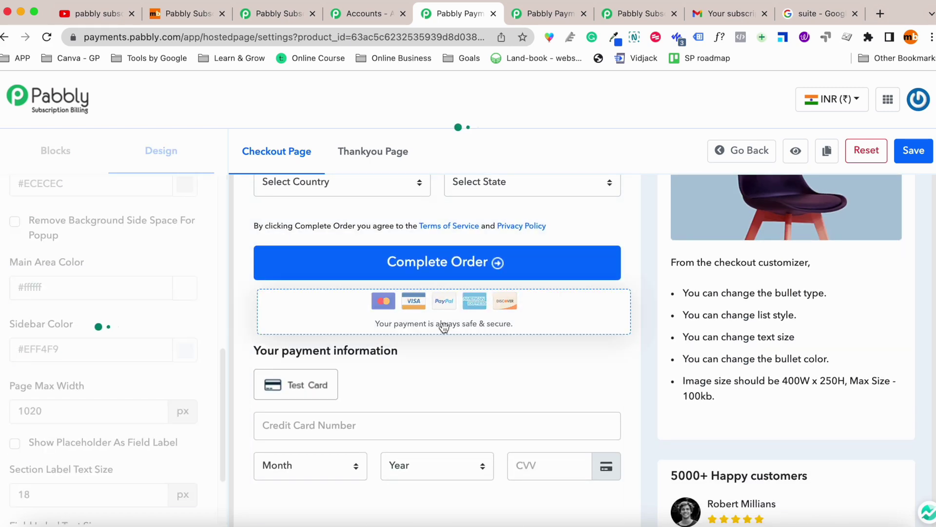
Inspect the testimonials block, preview the Thankyou Page, then return to the Checkout Page design.
scroll(141, 317, down, 5)
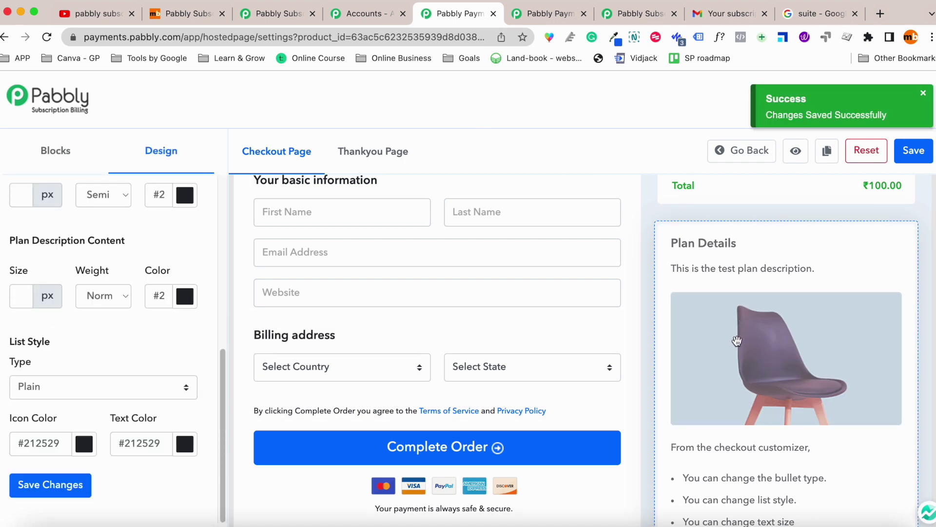
scroll(721, 330, down, 5)
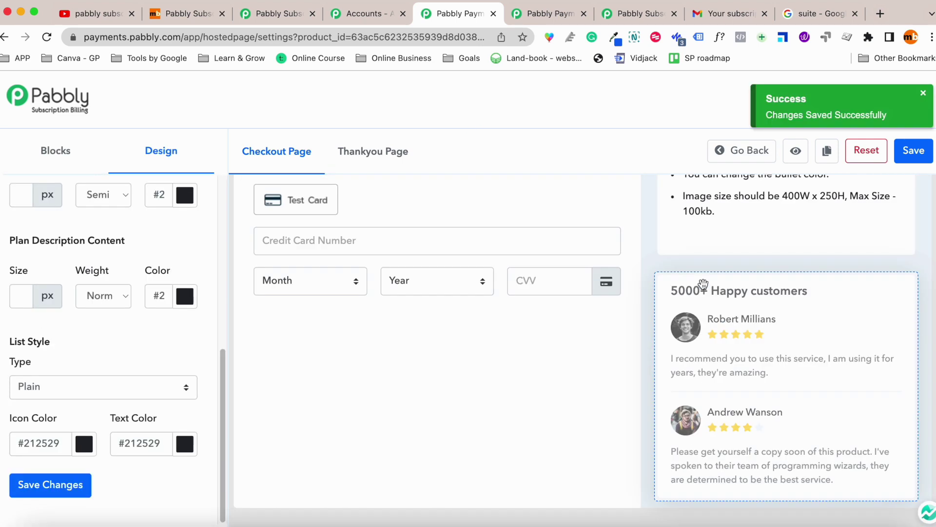
click(743, 330)
scroll(102, 336, down, 10)
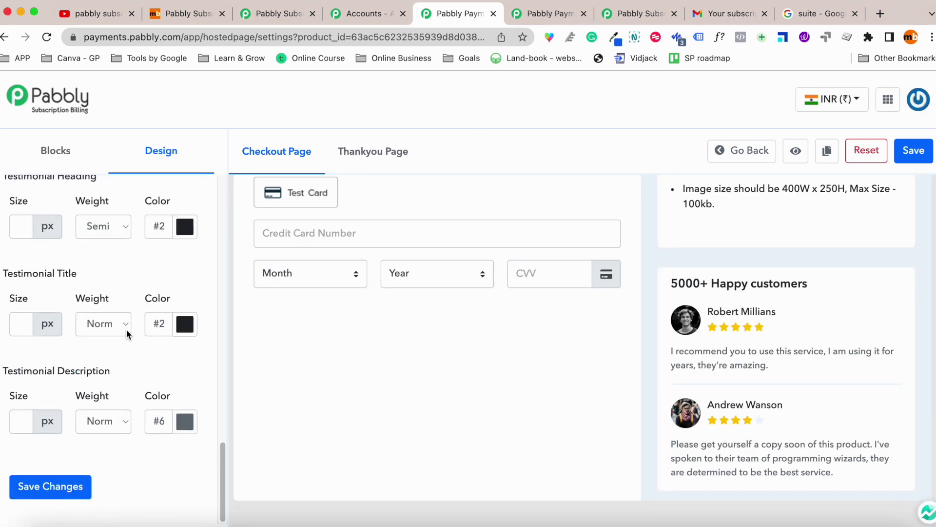
scroll(112, 334, up, 15)
scroll(385, 247, up, 10)
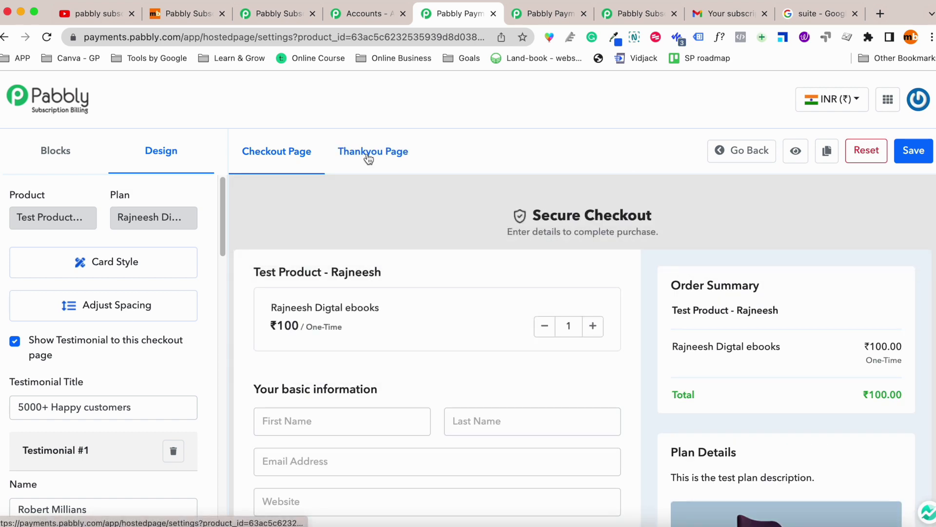
click(369, 157)
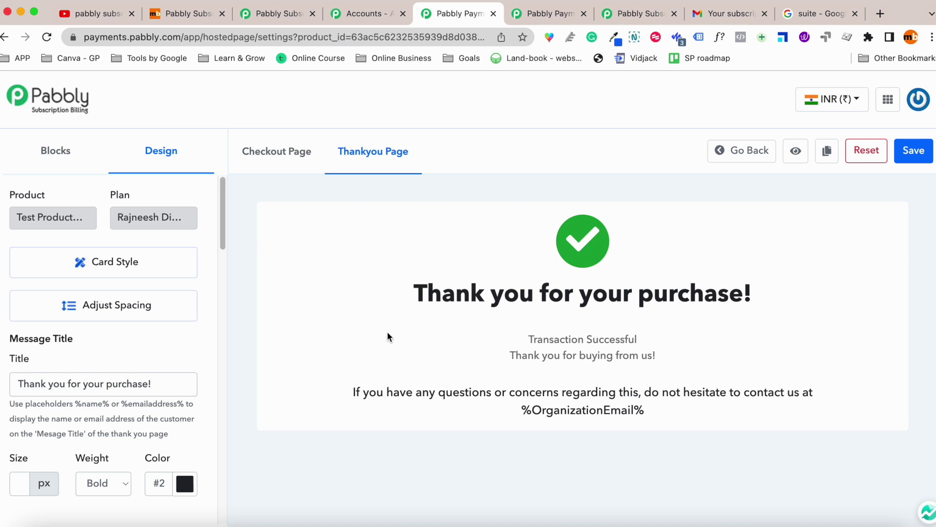
click(295, 168)
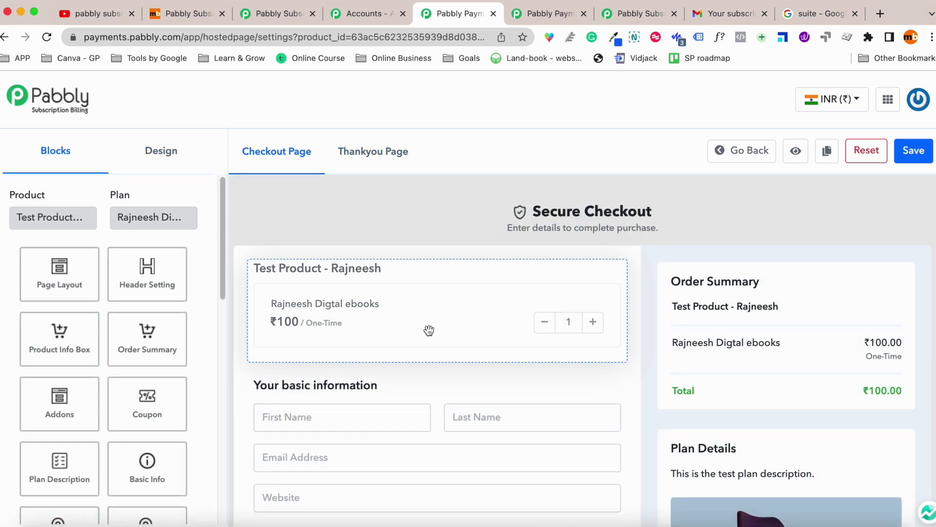
Review the Secure Checkout header and page layout settings, then browse the available checkout blocks.
click(540, 223)
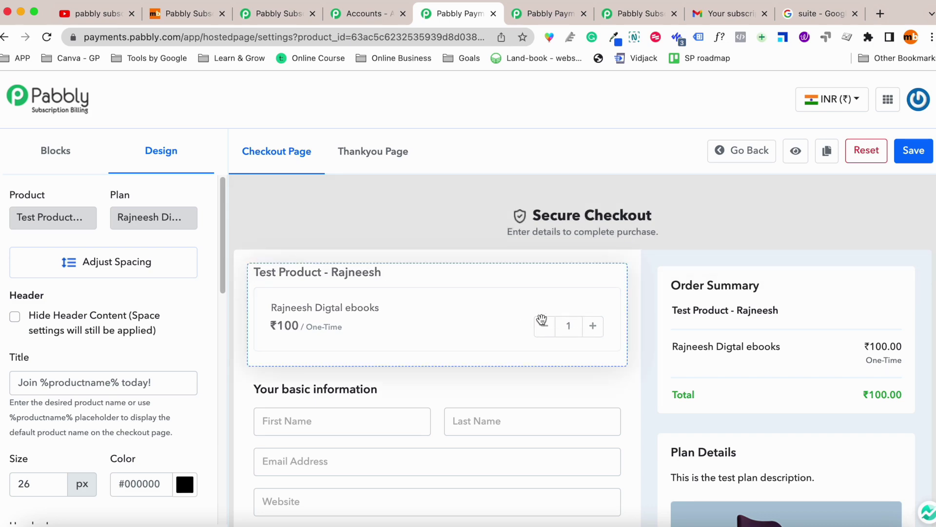
scroll(610, 314, down, 10)
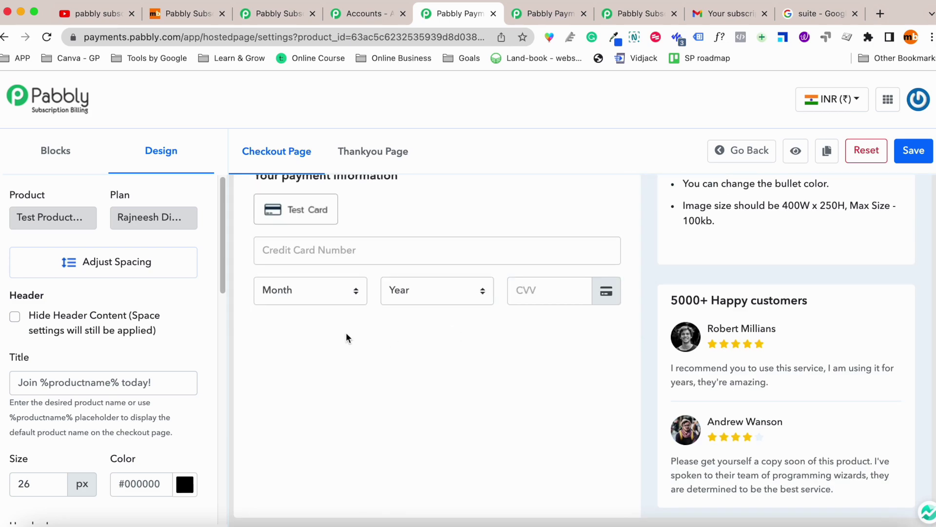
click(347, 339)
click(45, 163)
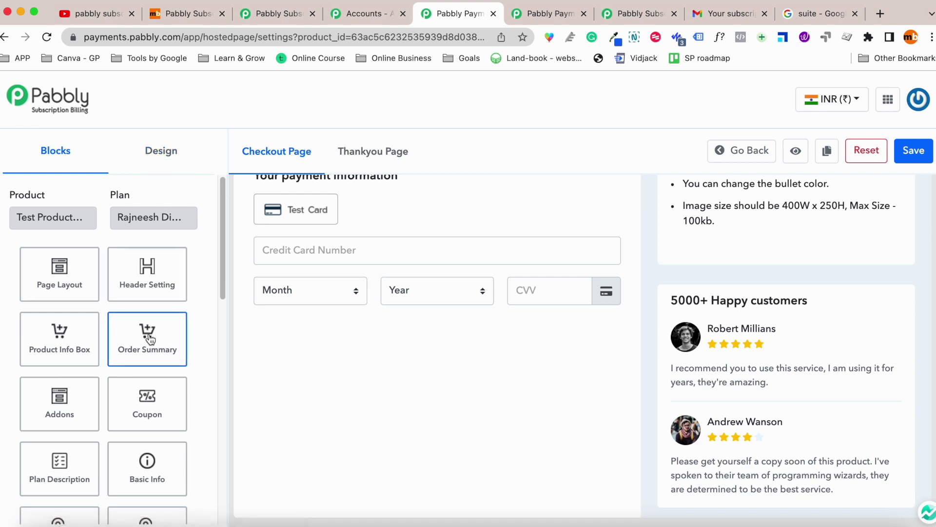
scroll(152, 344, down, 1)
scroll(153, 344, down, 5)
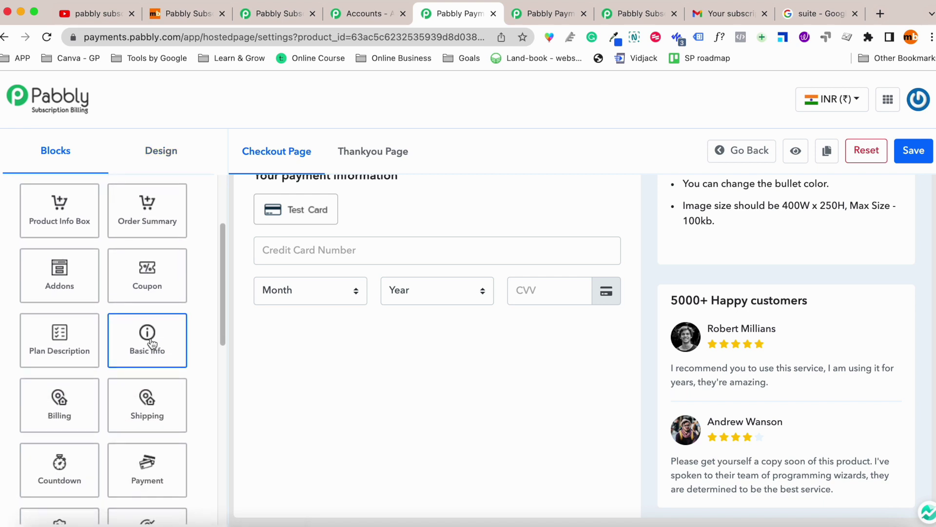
scroll(152, 342, down, 3)
scroll(153, 341, up, 7)
scroll(150, 349, down, 2)
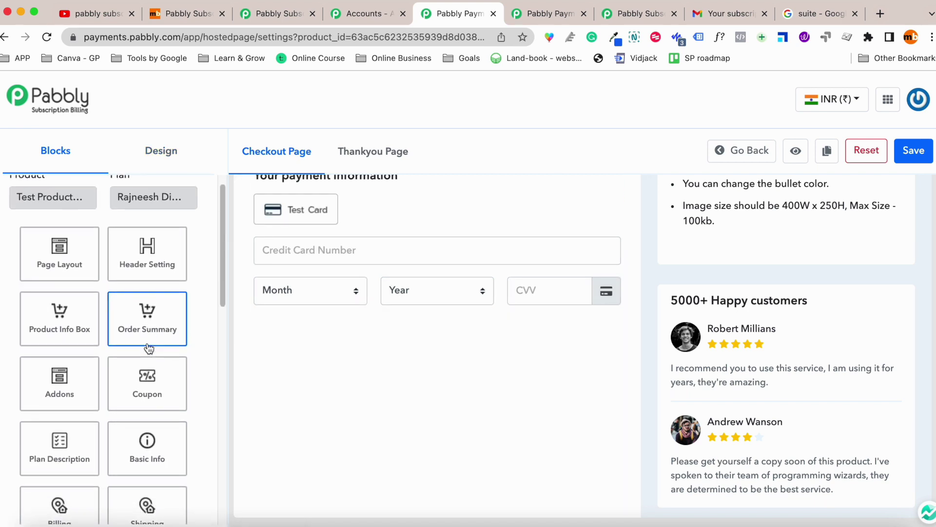
Review the Coupon block's settings and return to the checkout blocks list.
drag(153, 317, 132, 313)
scroll(136, 327, up, 3)
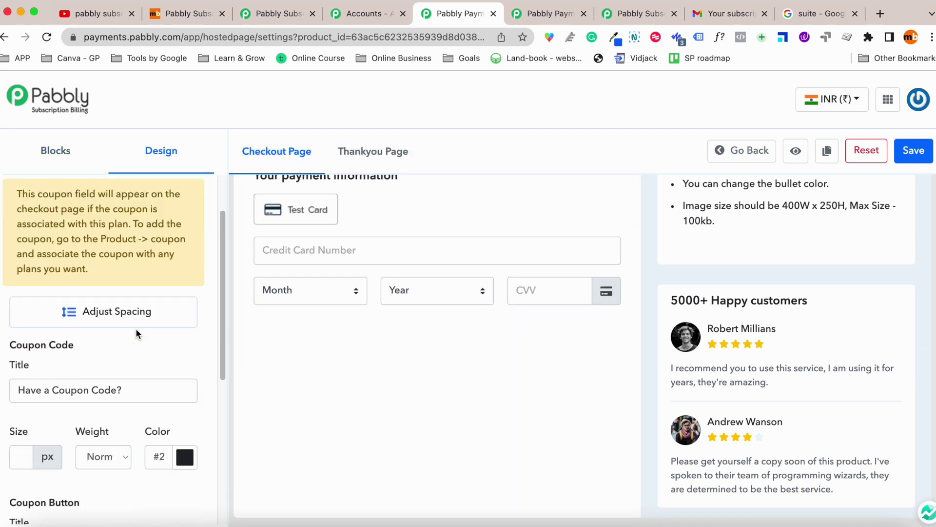
click(58, 166)
scroll(122, 363, down, 1)
scroll(121, 363, down, 3)
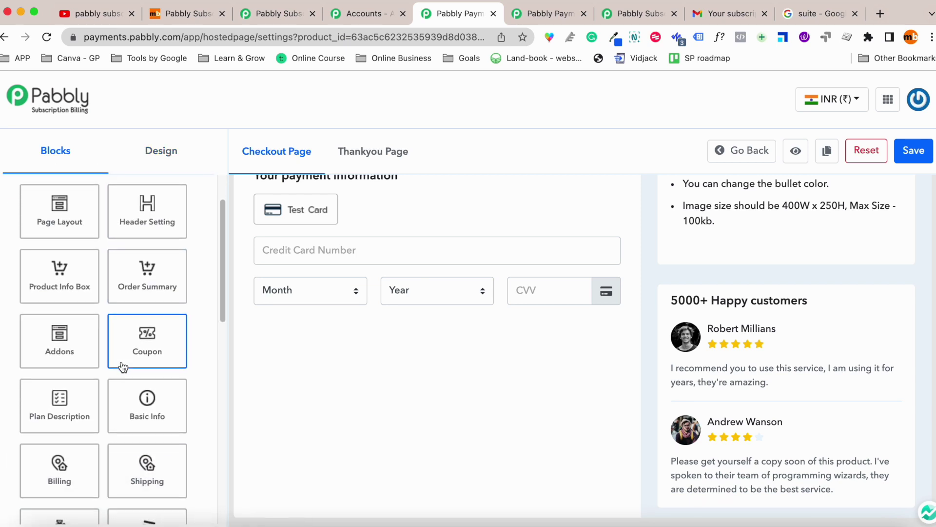
scroll(122, 362, down, 8)
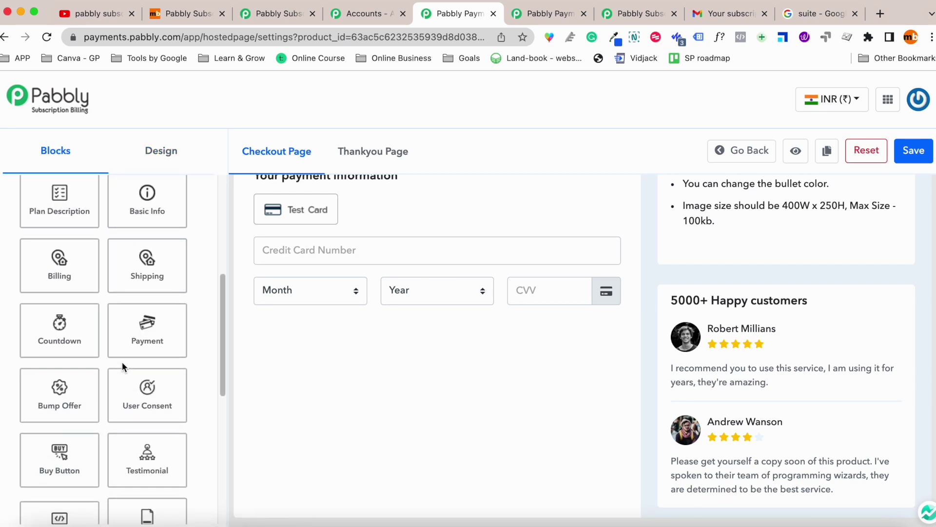
scroll(122, 362, down, 4)
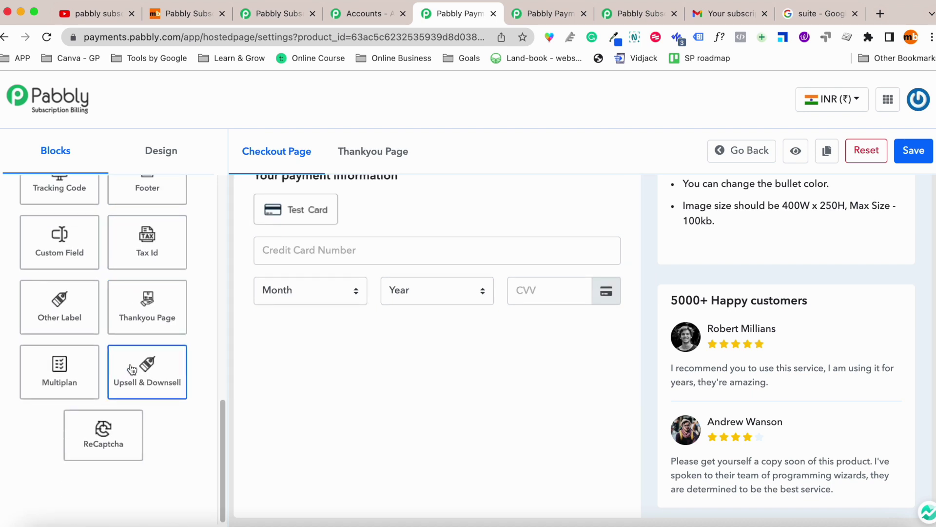
scroll(147, 349, up, 8)
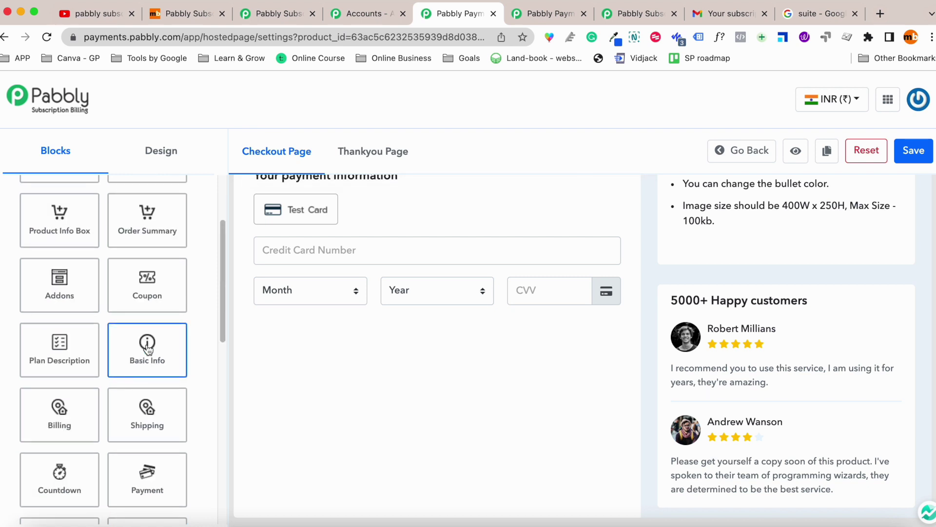
scroll(147, 349, up, 3)
scroll(147, 349, down, 3)
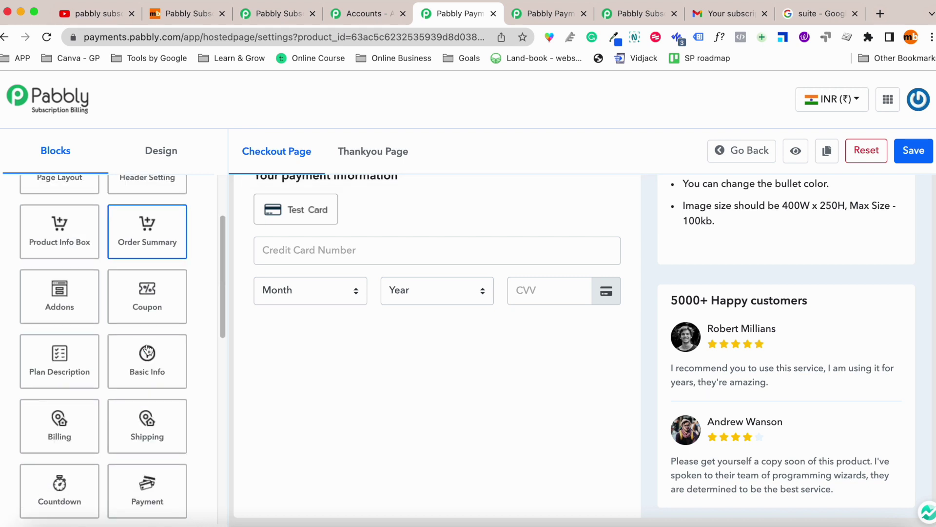
scroll(146, 351, down, 2)
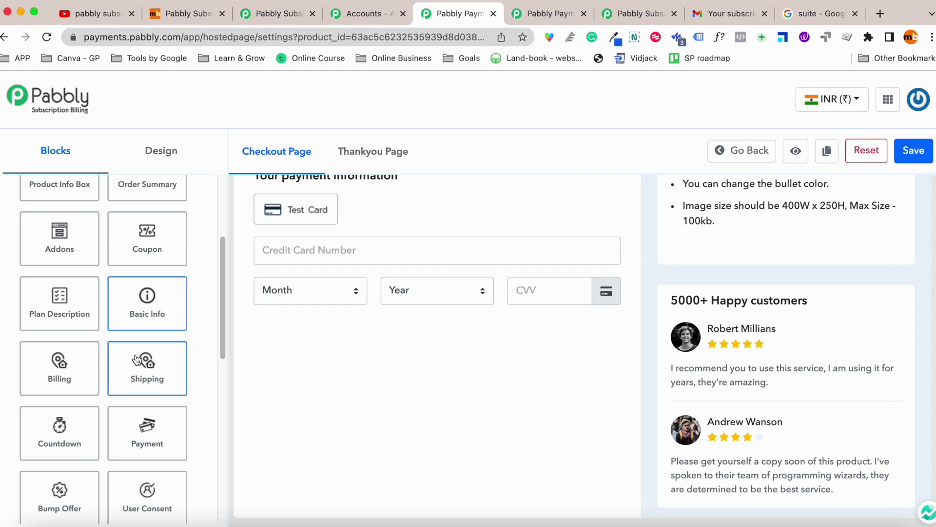
scroll(138, 358, down, 4)
Review the Bump Offer block's addon options, save the checkout page and return to the Dashboard.
drag(59, 373, 0, 365)
click(57, 372)
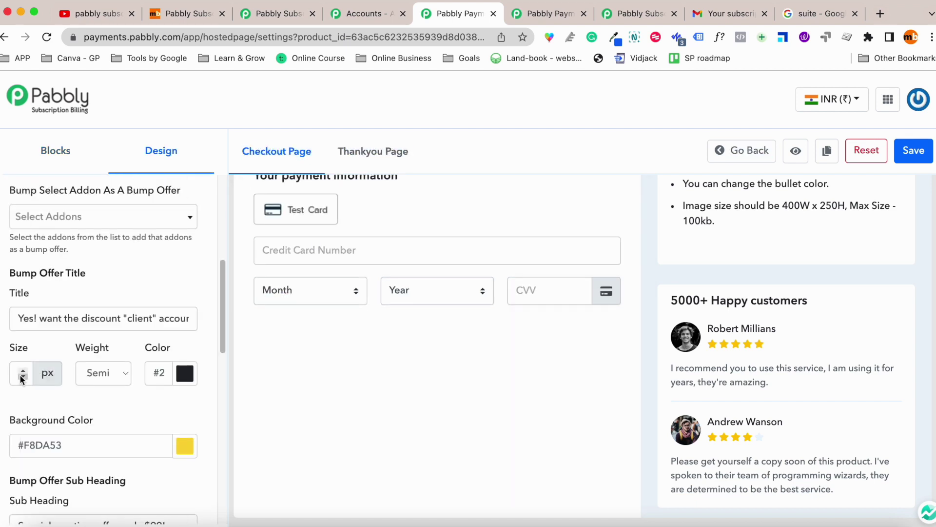
scroll(121, 333, down, 2)
scroll(136, 278, up, 4)
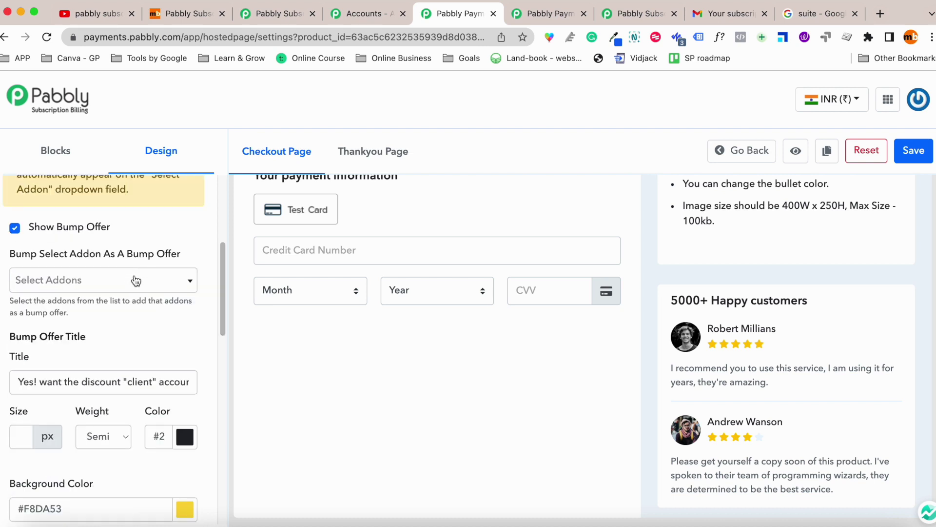
click(125, 286)
click(133, 327)
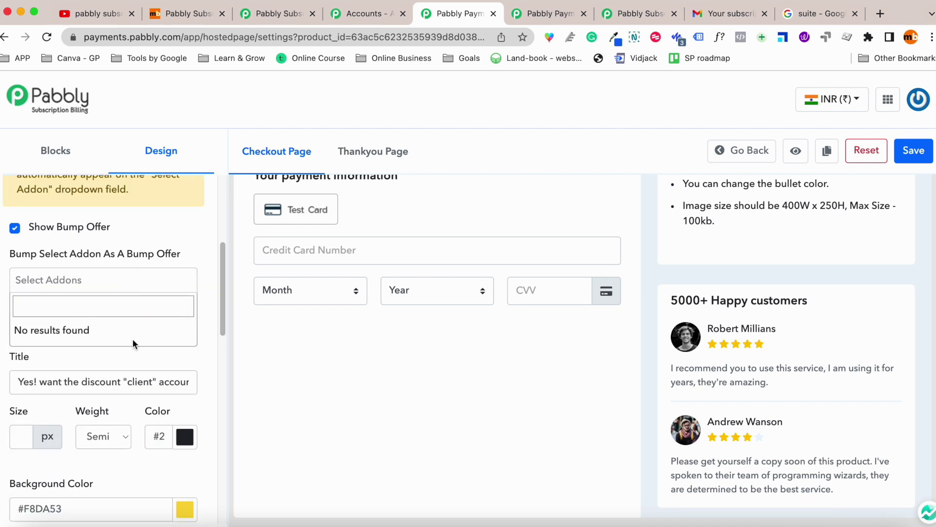
scroll(483, 282, up, 10)
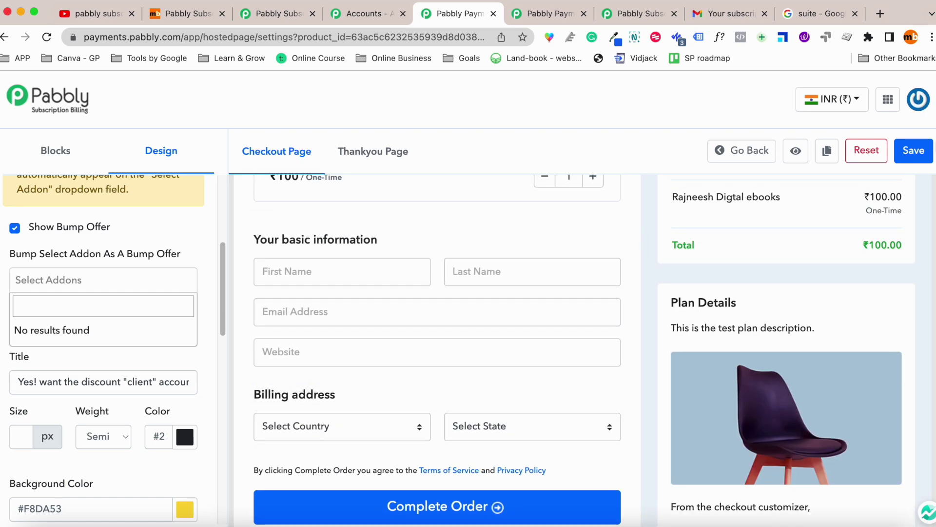
click(916, 154)
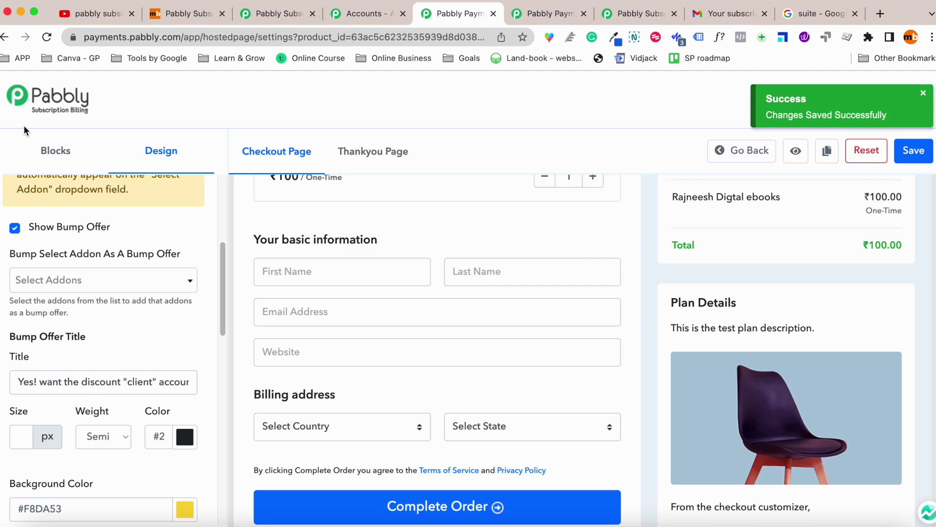
click(46, 117)
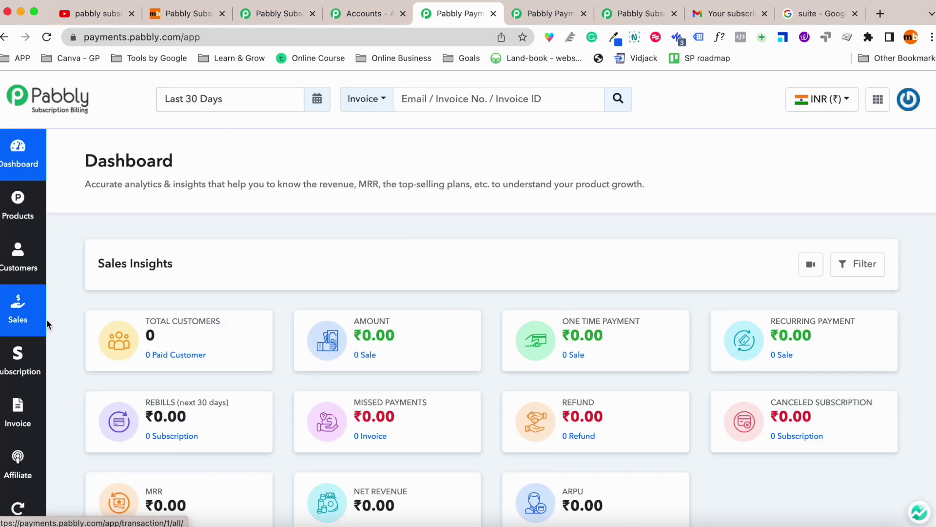
Review the Dashboard's zero-value sales insights, then go to the Customers page.
scroll(175, 286, down, 1)
scroll(443, 200, down, 3)
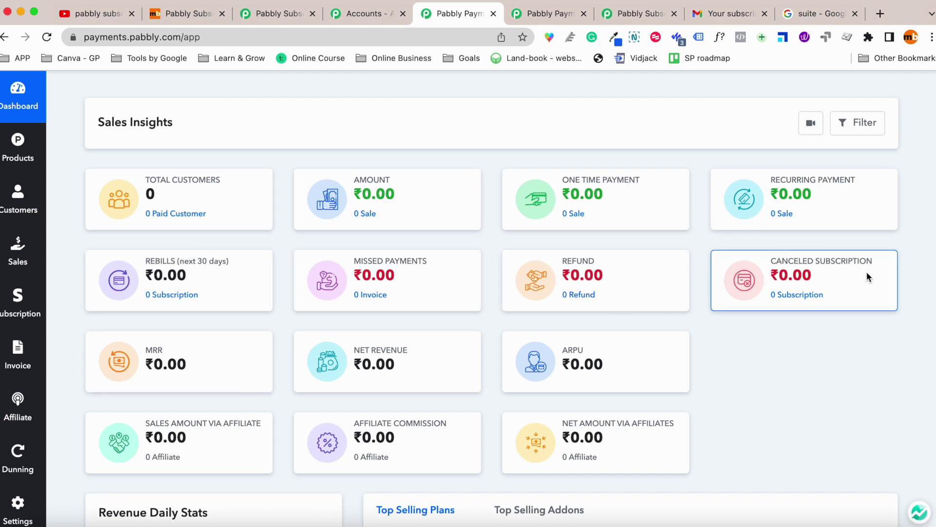
scroll(588, 398, down, 1)
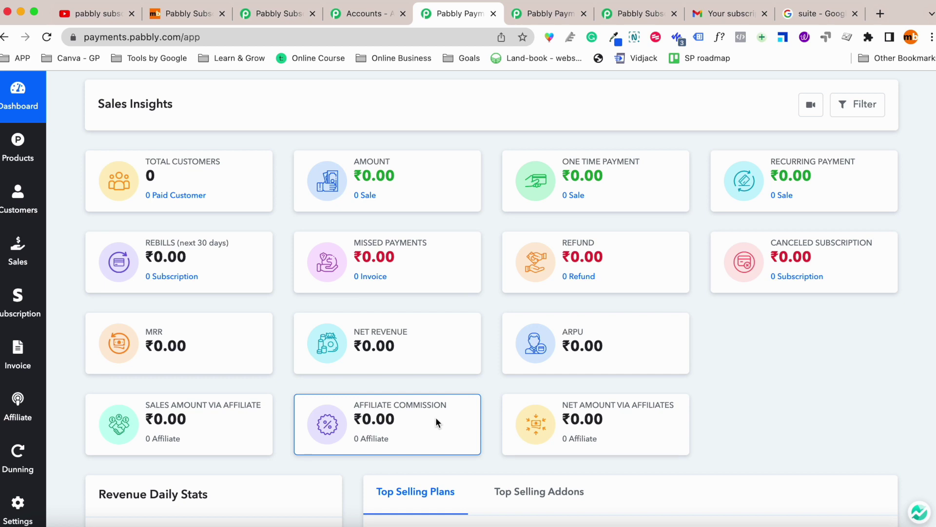
click(13, 220)
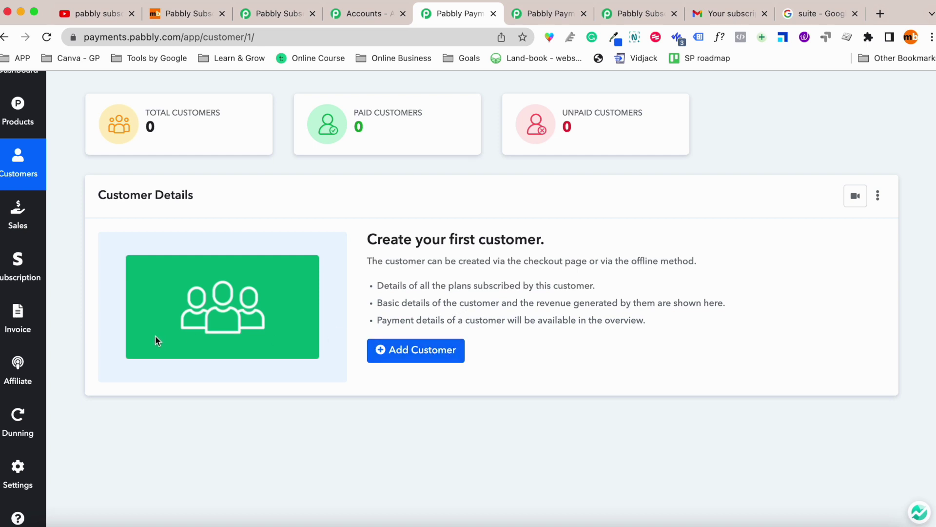
Look through the Sales transactions page and then the Subscriptions page.
click(5, 232)
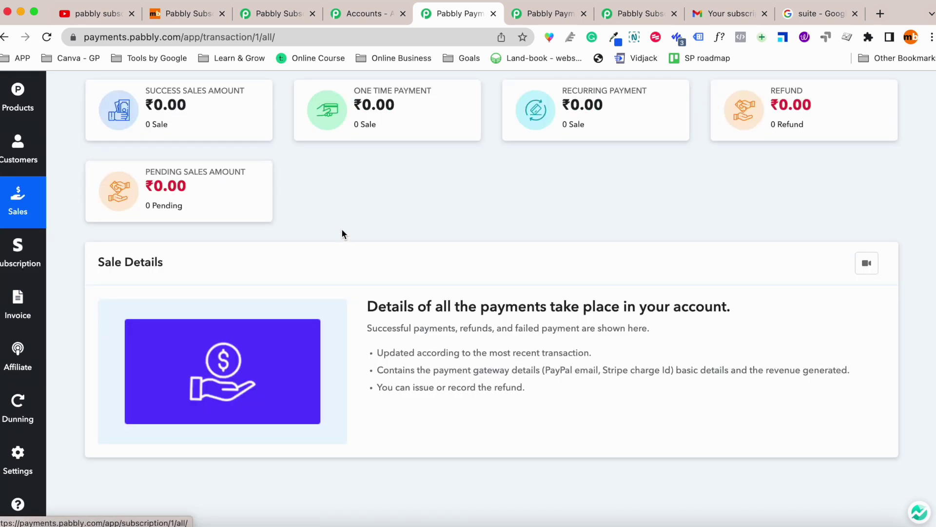
scroll(315, 244, up, 2)
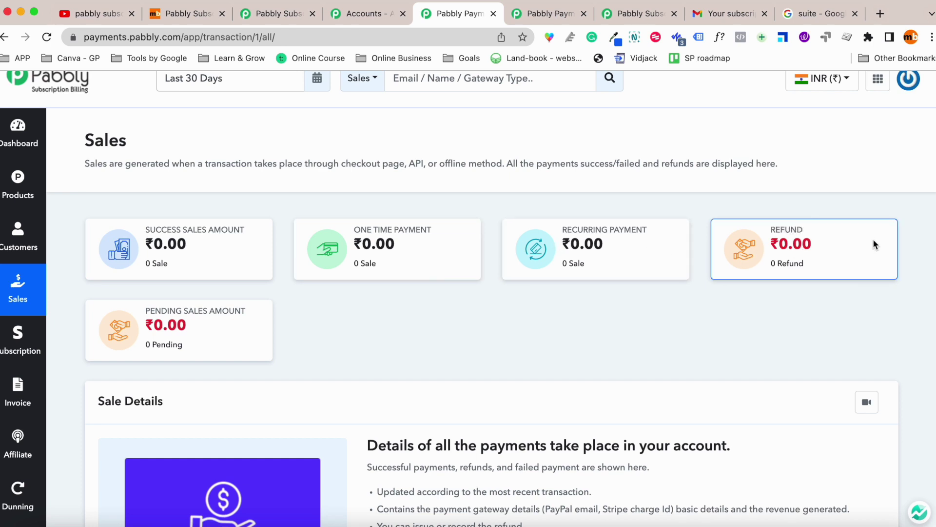
scroll(164, 332, down, 1)
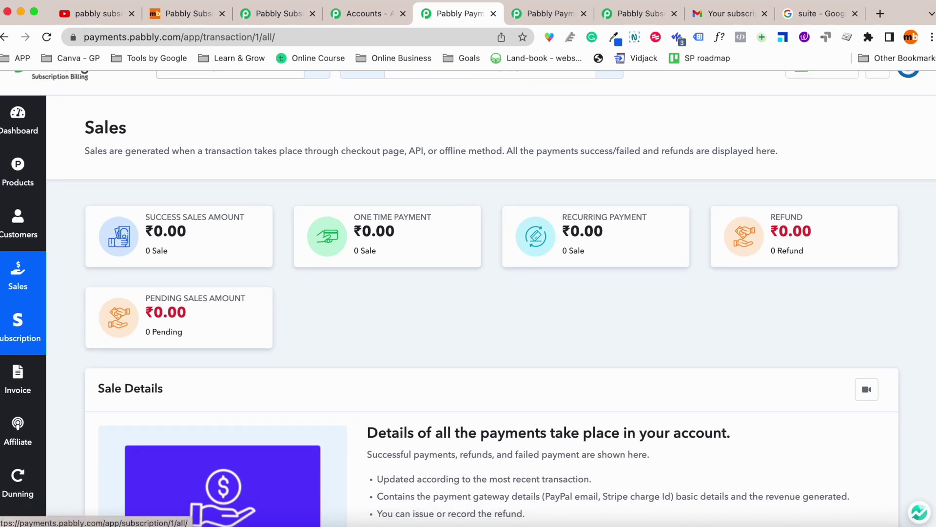
click(19, 332)
scroll(346, 327, down, 3)
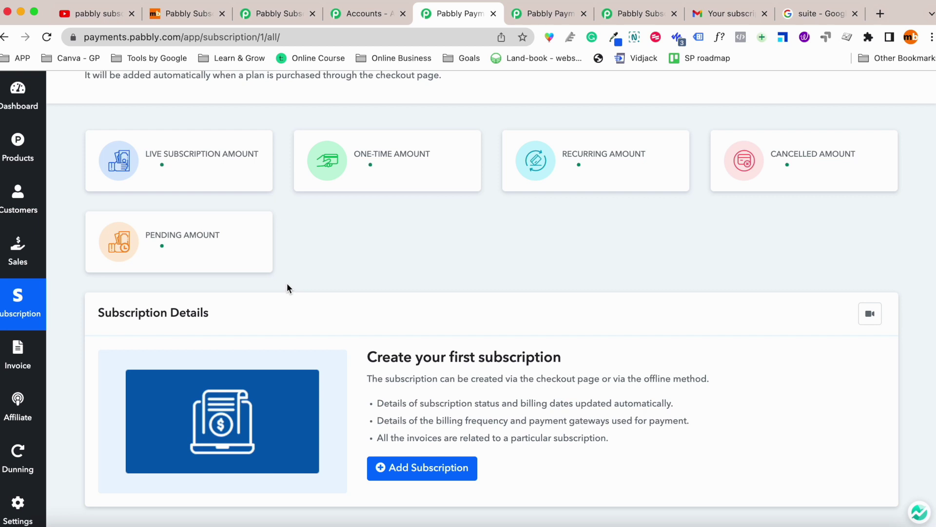
scroll(288, 288, down, 2)
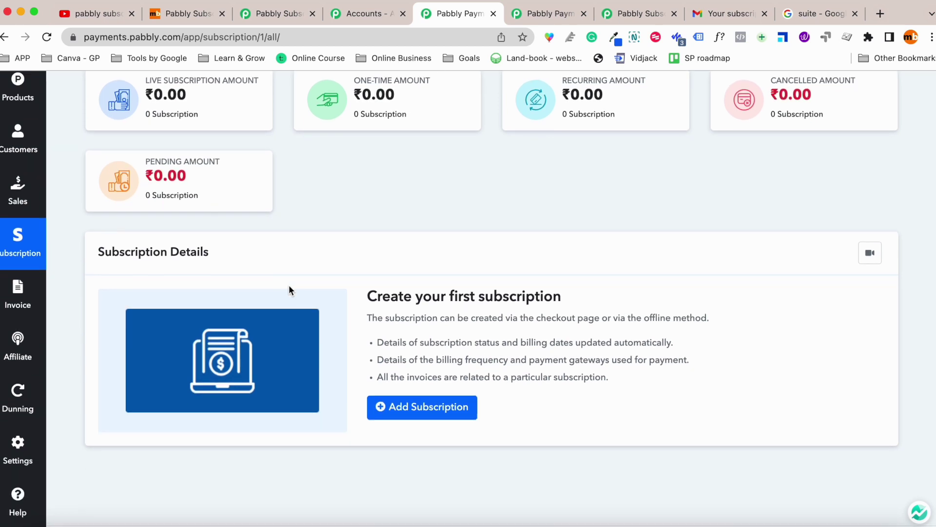
scroll(20, 200, up, 1)
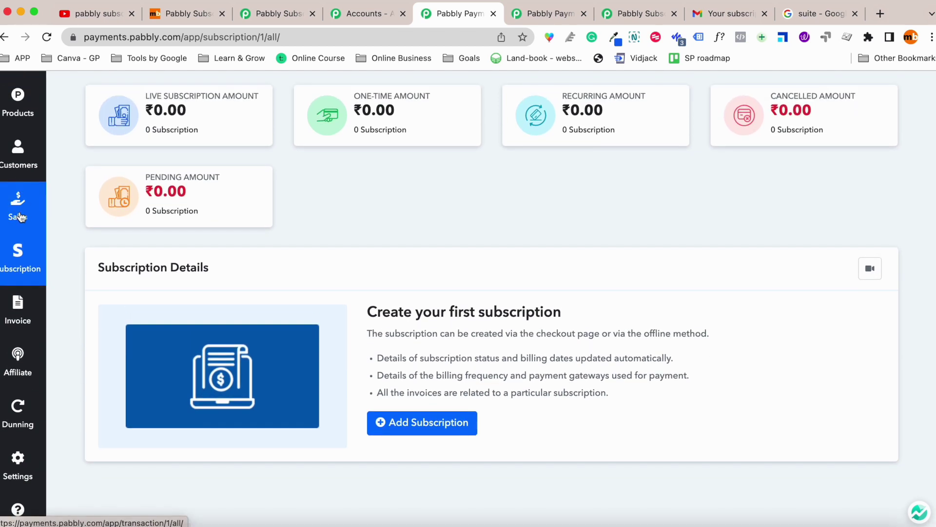
scroll(18, 195, up, 2)
scroll(28, 252, down, 3)
View the empty Invoices page, then open the Affiliate overview.
click(28, 252)
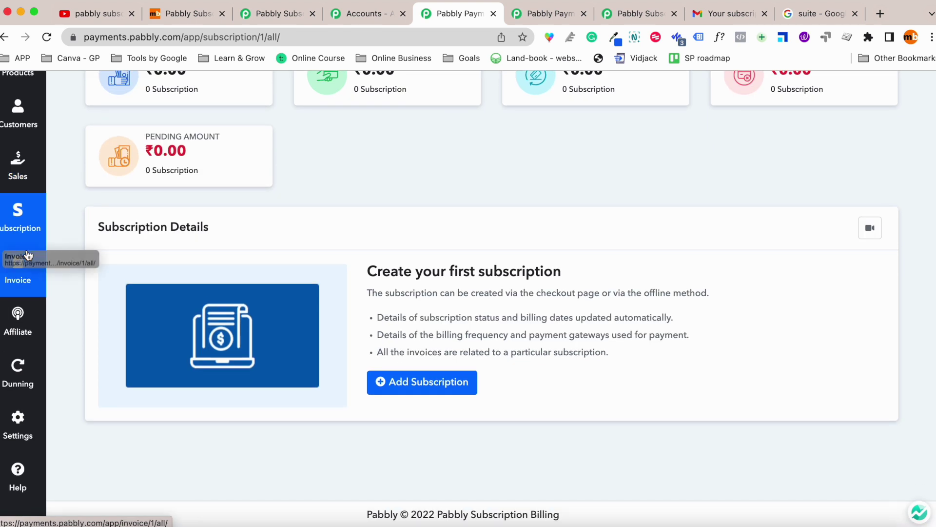
scroll(428, 255, up, 2)
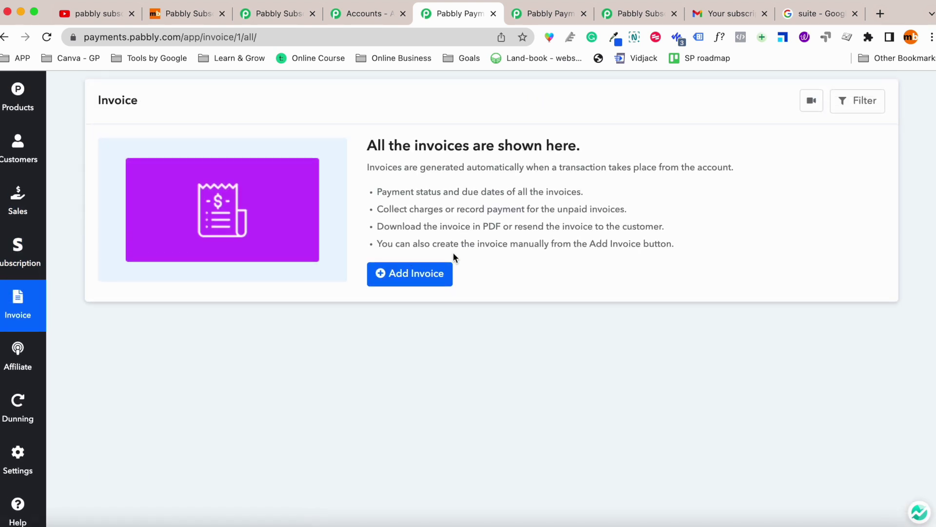
scroll(95, 308, down, 1)
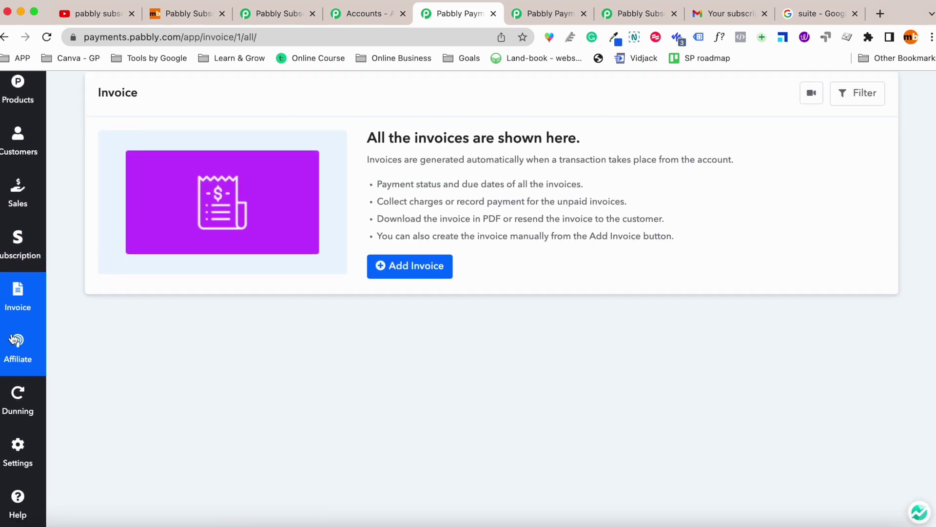
click(14, 339)
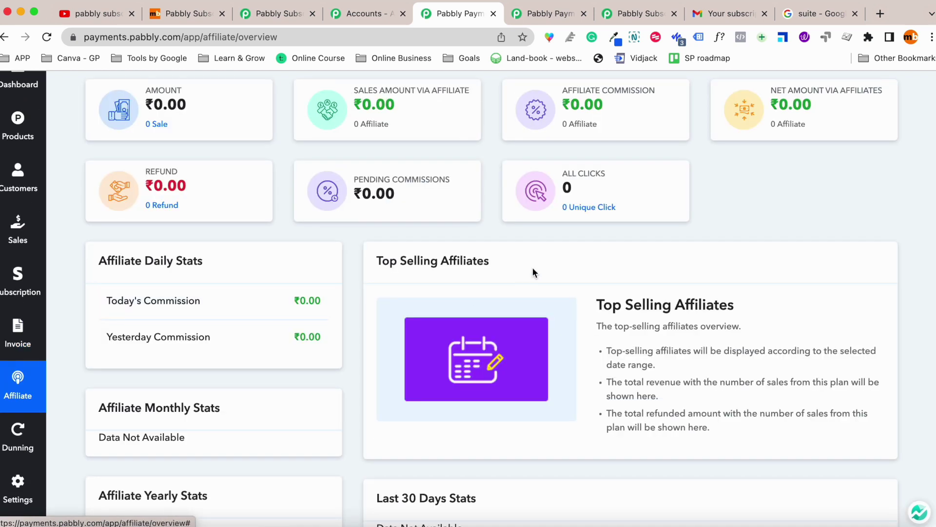
Tour the affiliate list, program settings, commission rules and the monthly payout report.
scroll(531, 268, up, 3)
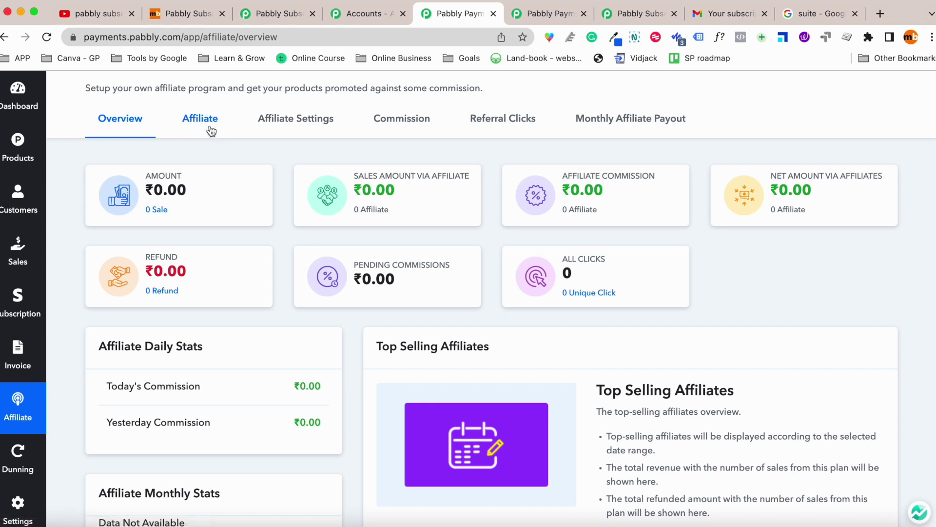
click(209, 129)
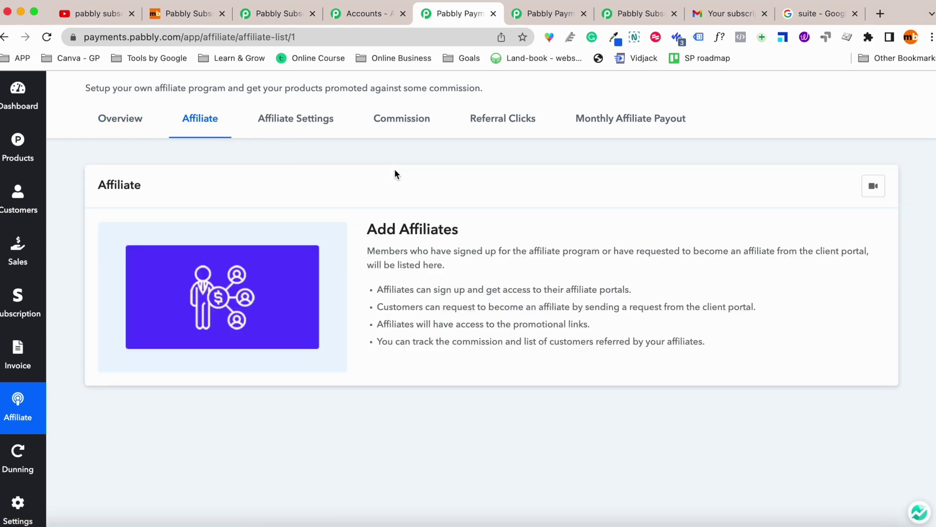
click(314, 122)
click(221, 270)
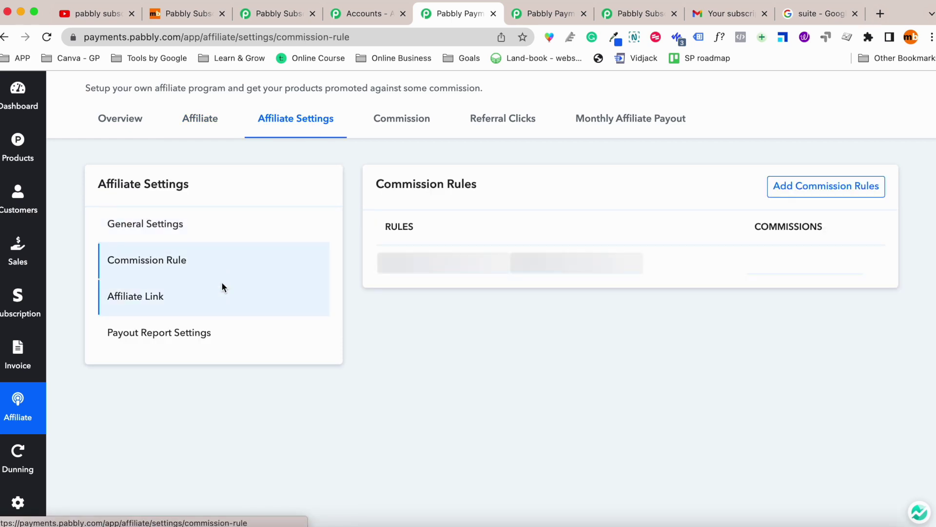
click(227, 344)
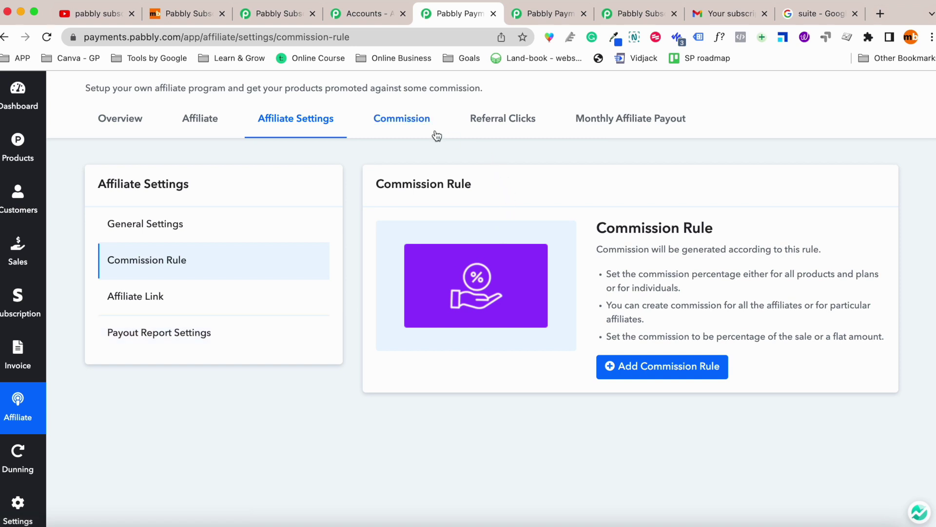
click(627, 137)
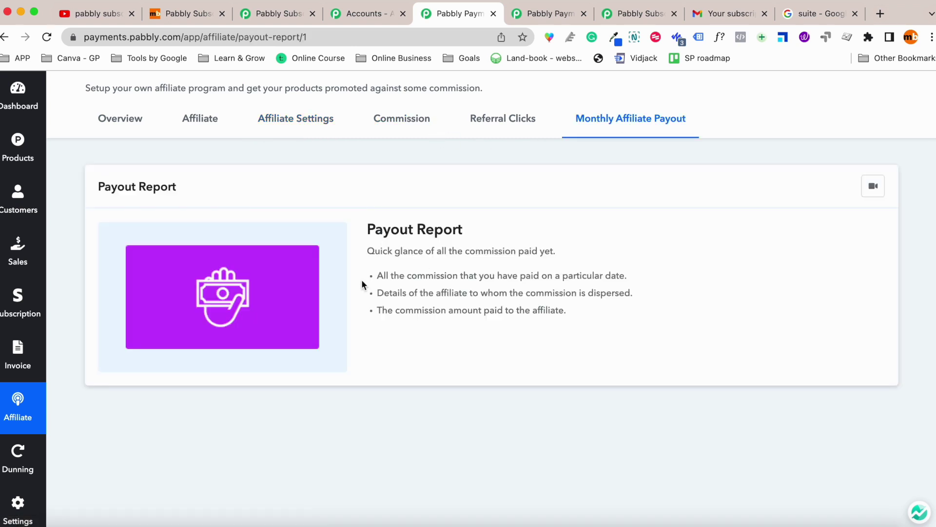
scroll(22, 432, down, 2)
Open All Settings and view the Custom Domain settings.
click(22, 421)
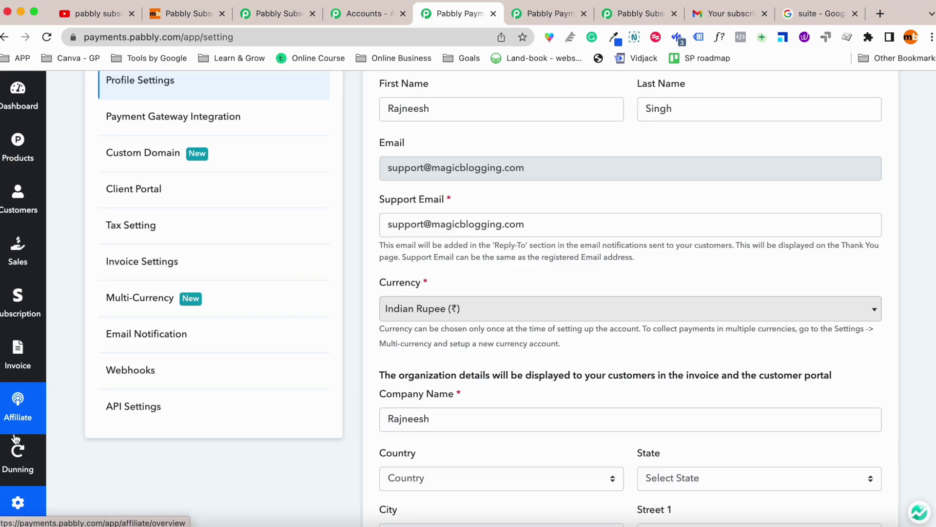
scroll(163, 291, up, 3)
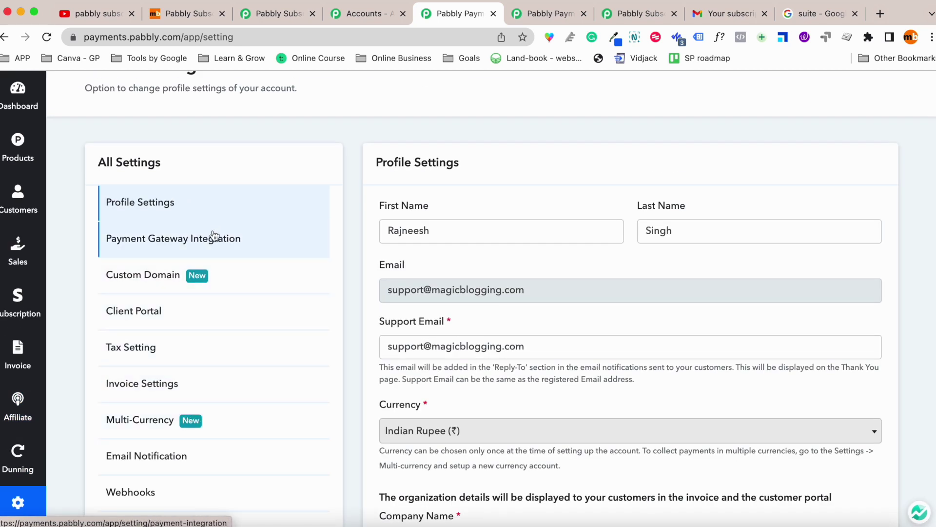
click(145, 285)
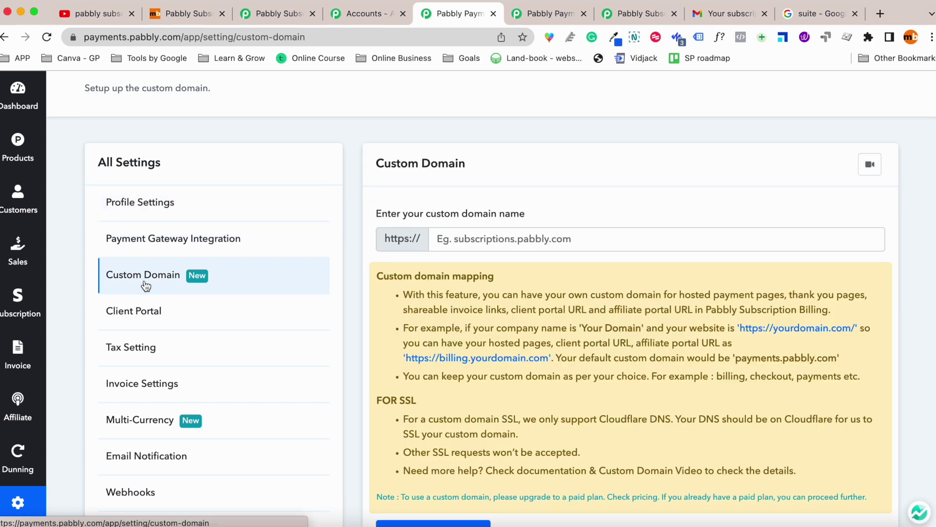
click(487, 239)
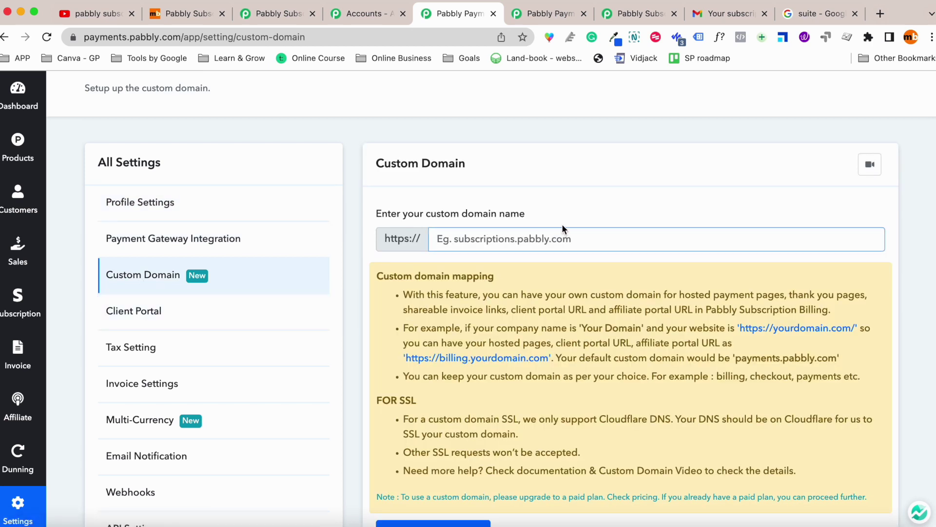
Look through the Payment Gateway Integration settings.
click(209, 243)
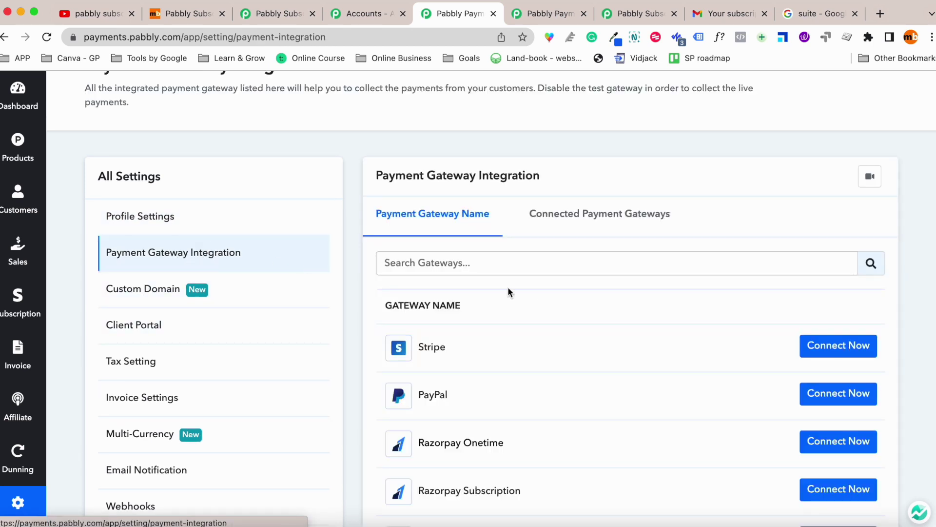
scroll(479, 306, down, 3)
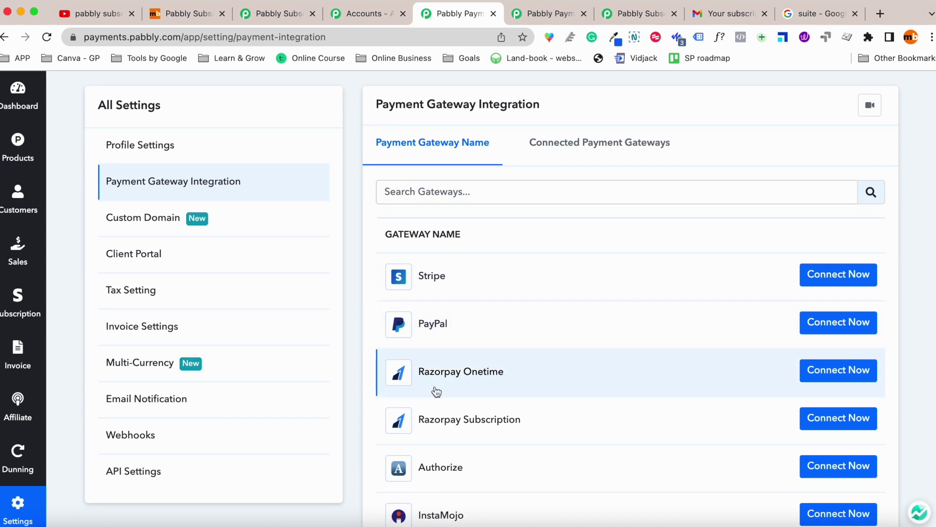
scroll(498, 317, down, 1)
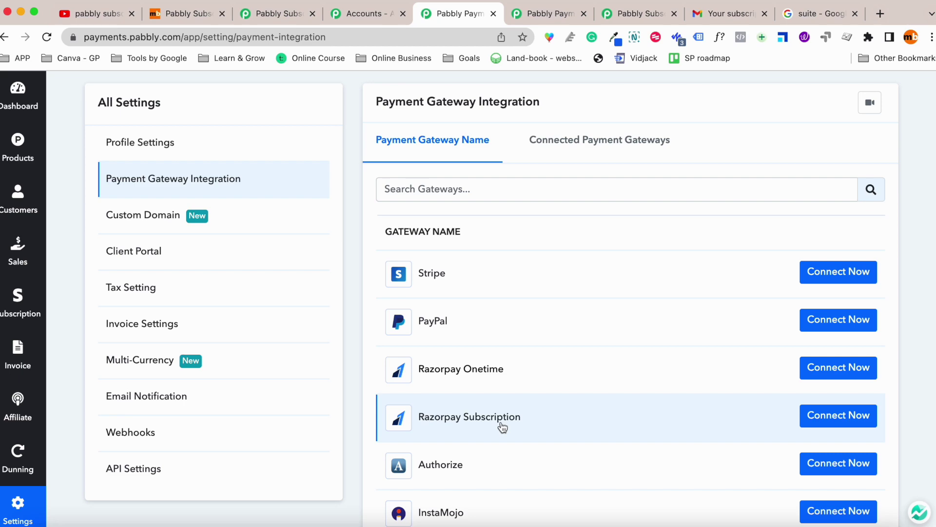
scroll(503, 416, down, 5)
scroll(472, 409, down, 10)
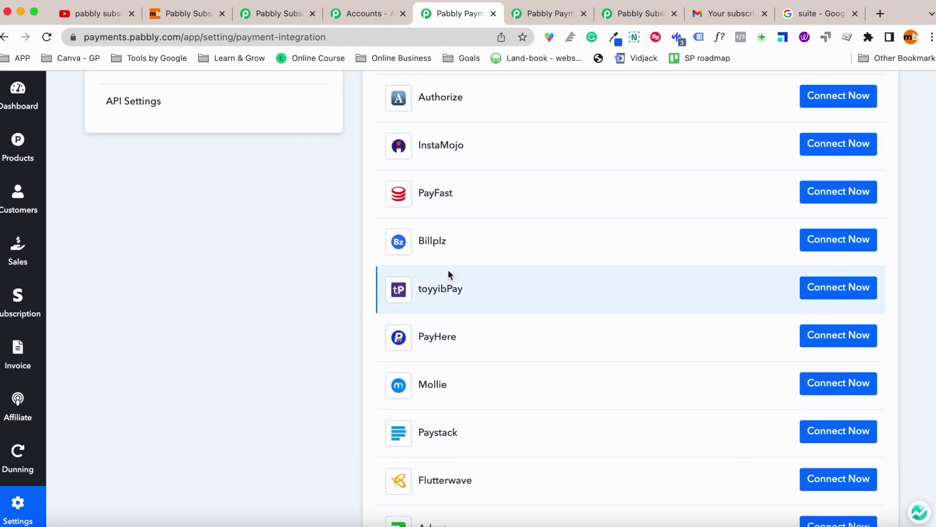
scroll(508, 297, up, 10)
scroll(508, 297, up, 6)
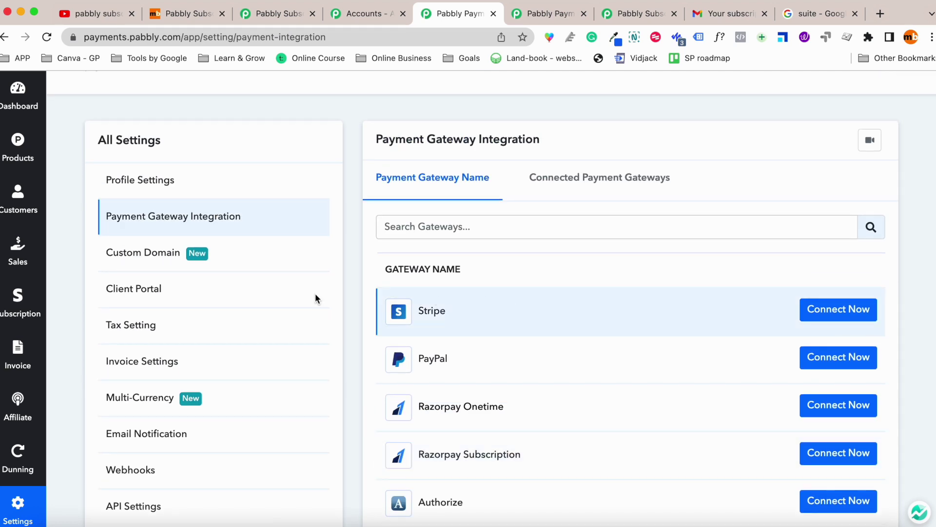
Revisit Custom Domain, view Client Portal settings, then go to Tax Setting.
click(196, 265)
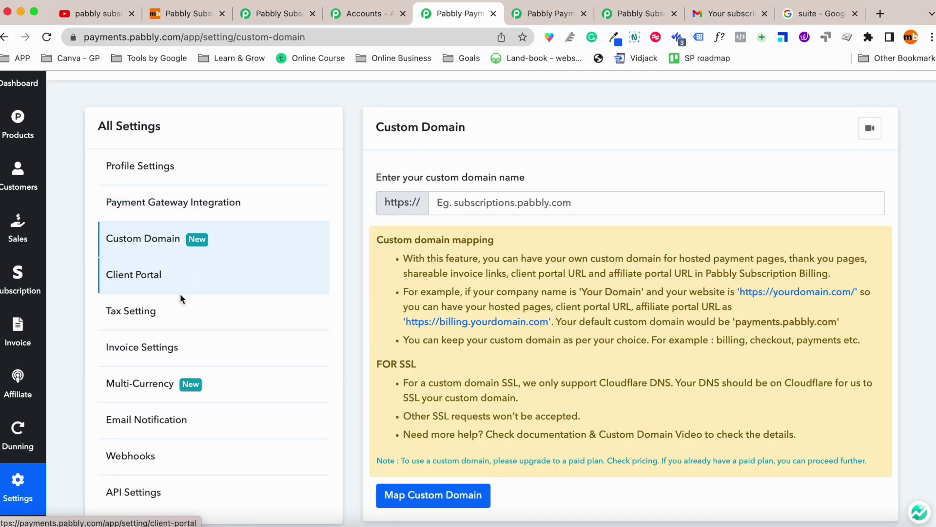
click(169, 277)
scroll(505, 290, down, 3)
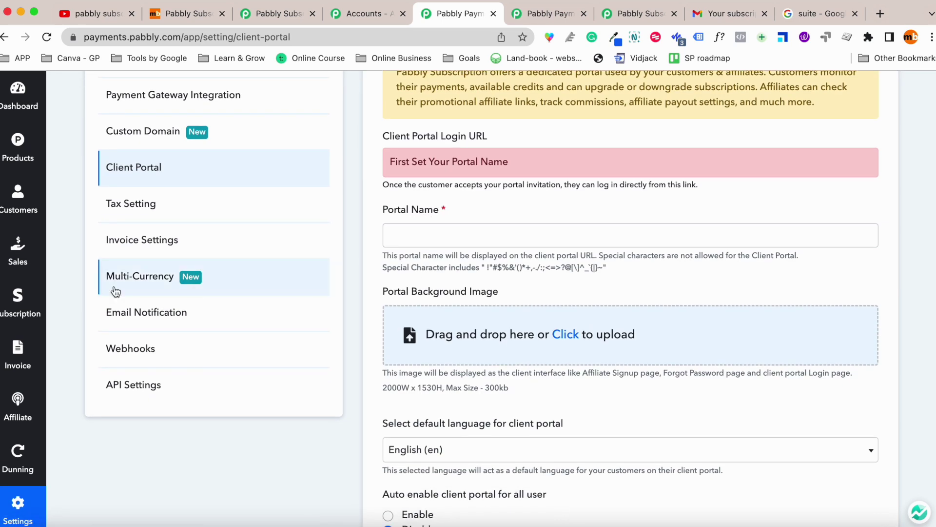
click(186, 207)
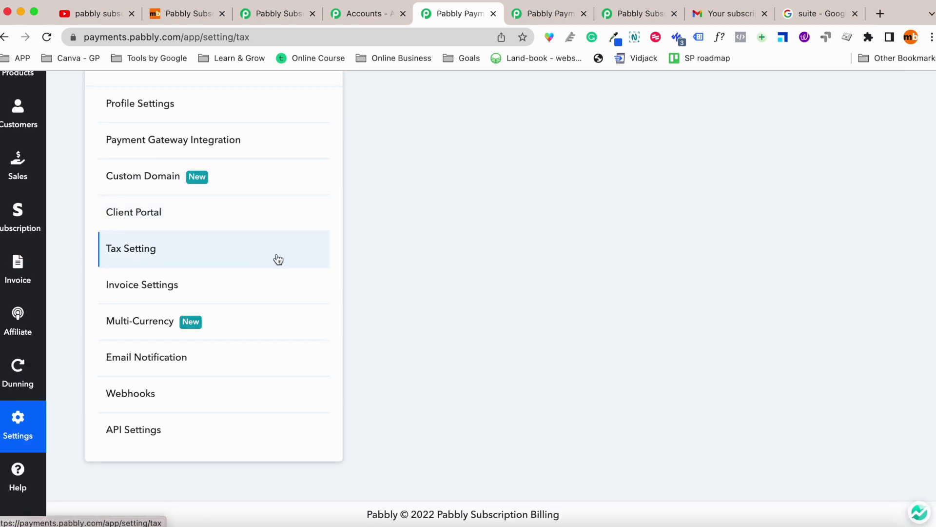
Add a new tax label named 'India'.
scroll(596, 288, up, 1)
scroll(598, 289, up, 1)
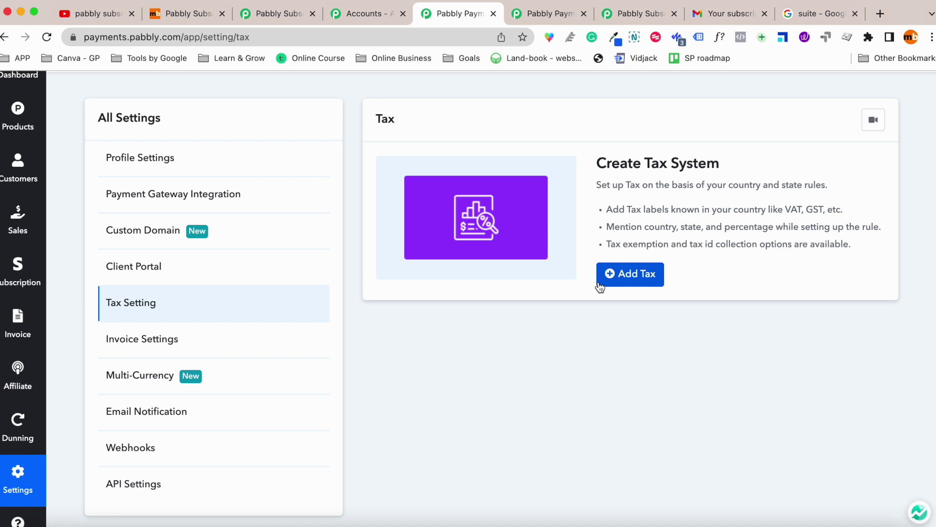
click(621, 275)
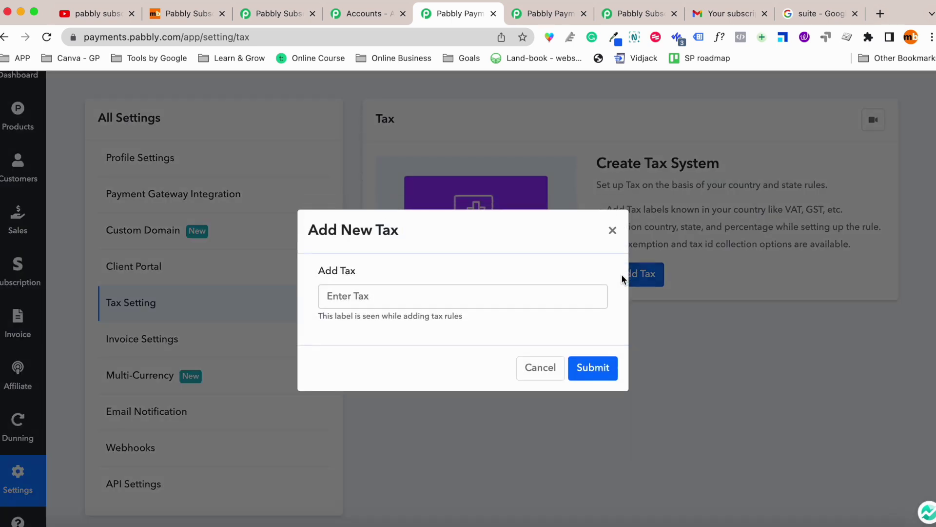
click(432, 288)
text(India)
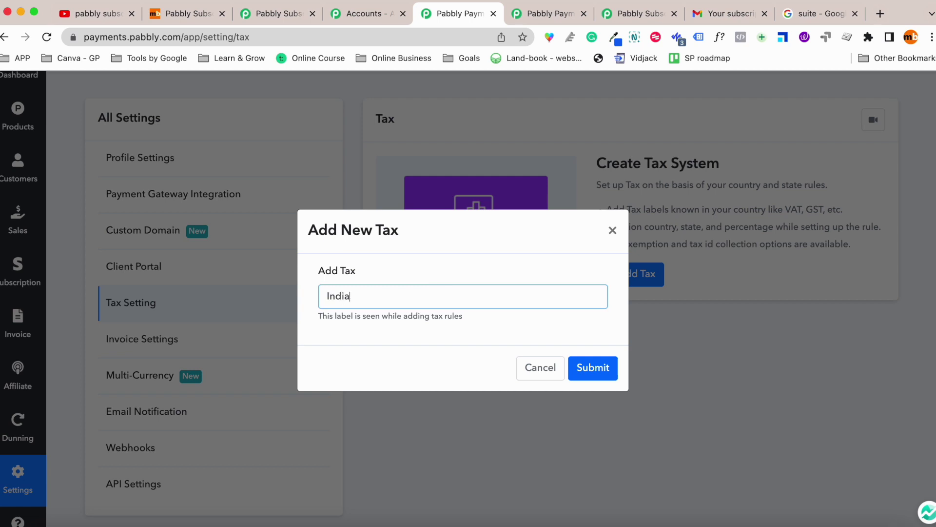
click(581, 369)
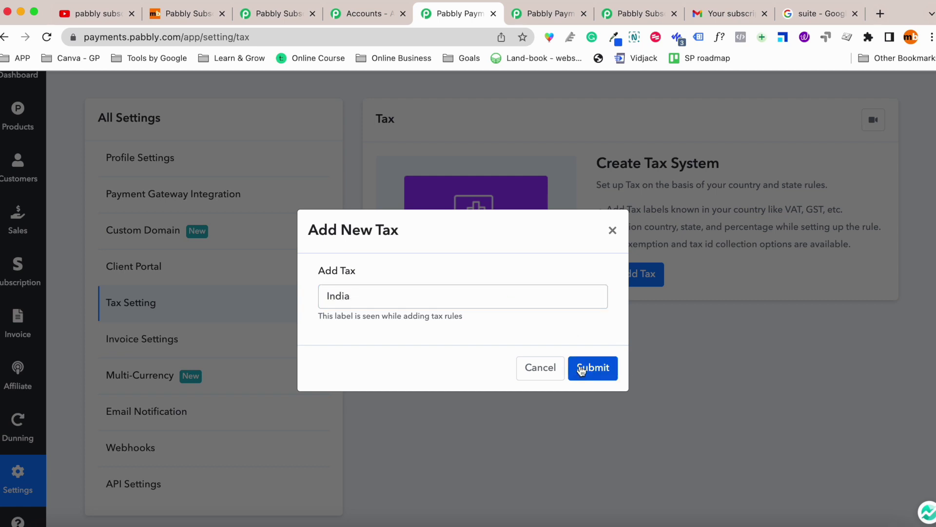
Start a new tax rule and select India as its country.
scroll(575, 341, up, 1)
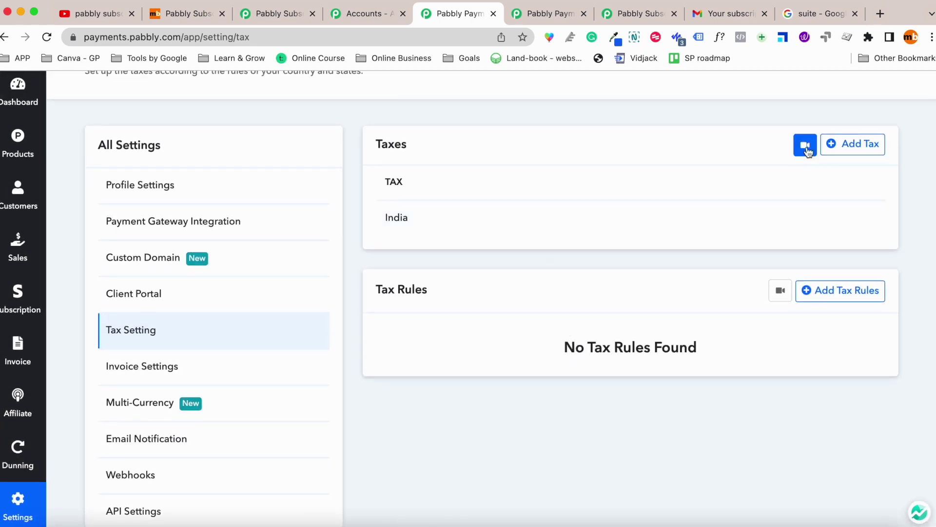
click(834, 291)
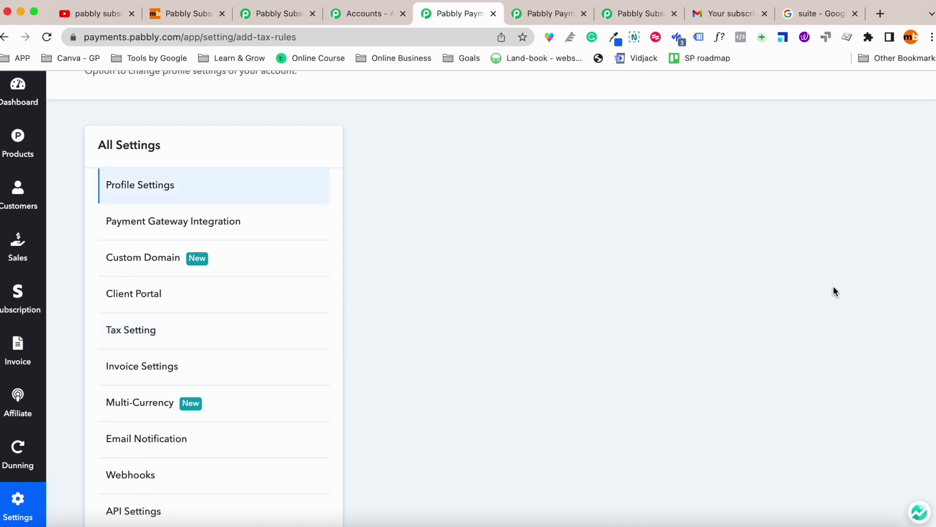
click(481, 200)
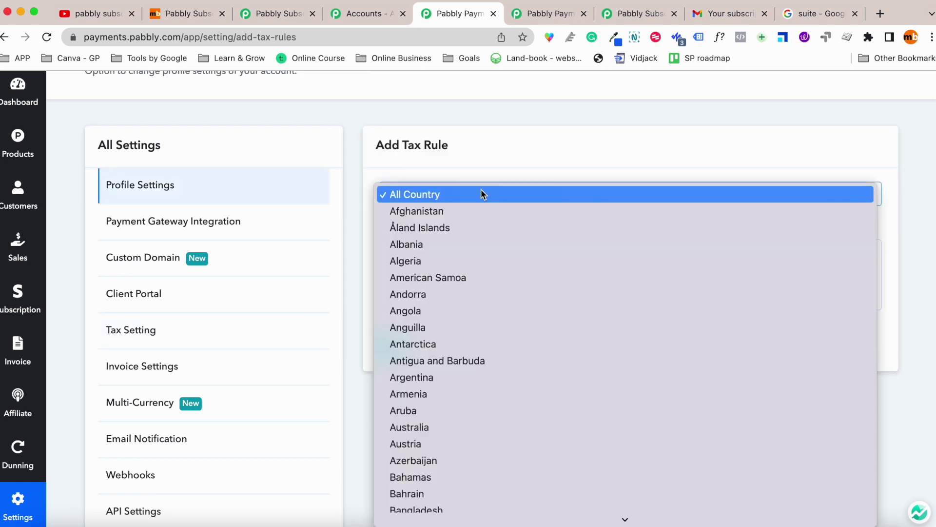
key(i)
key(n)
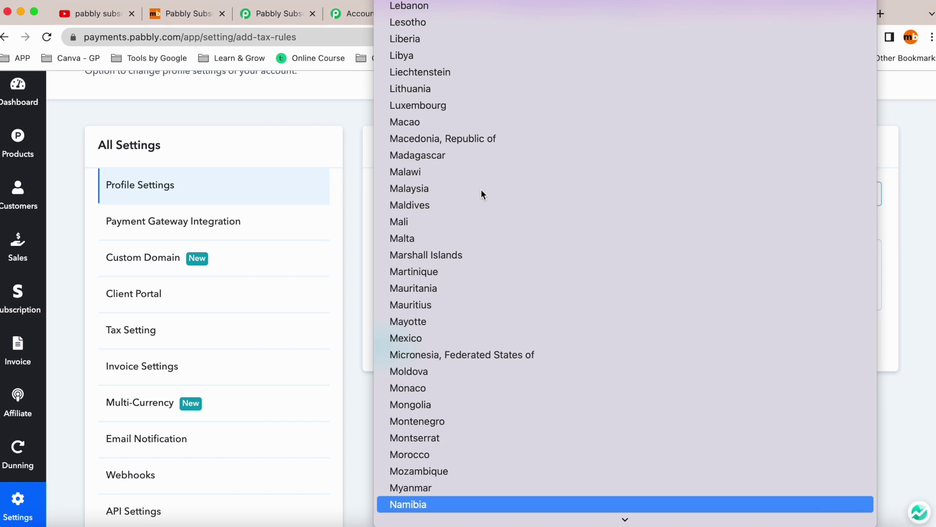
key(e)
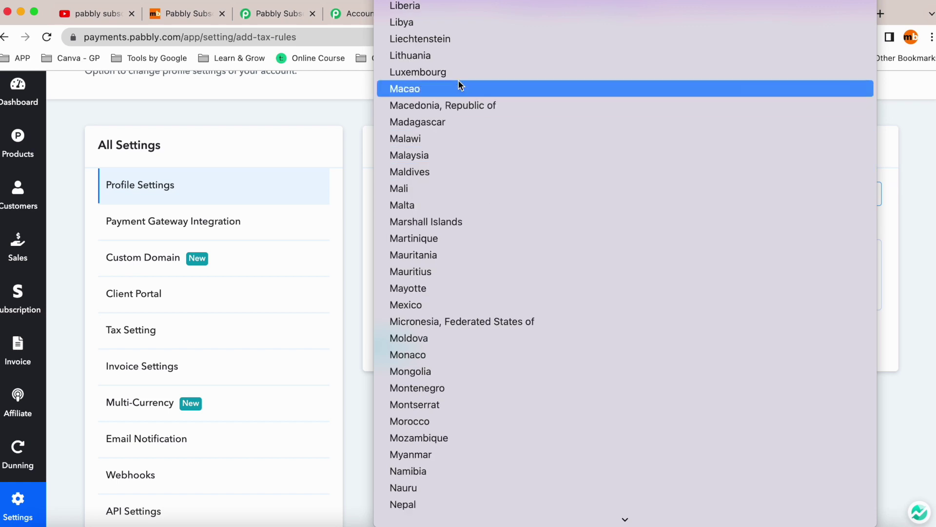
scroll(489, 86, up, 4)
scroll(463, 113, down, 8)
scroll(455, 214, down, 6)
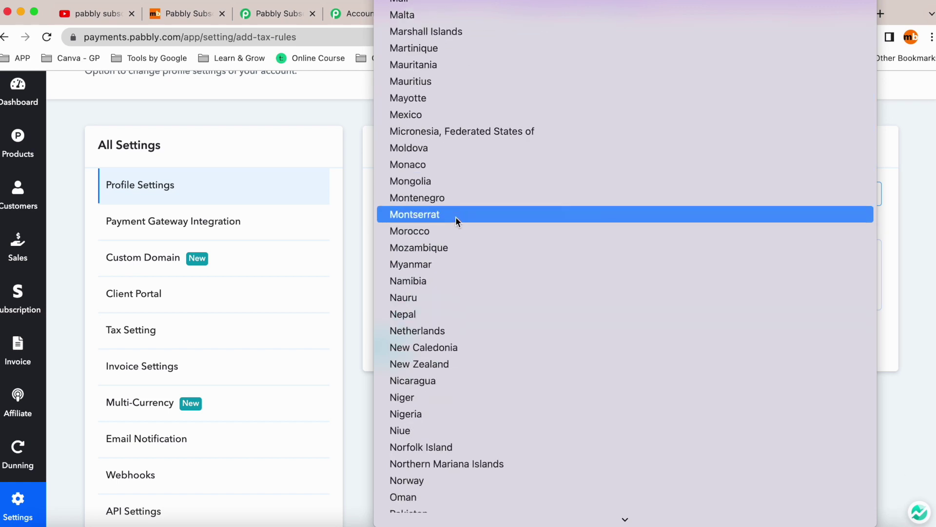
scroll(452, 263, up, 20)
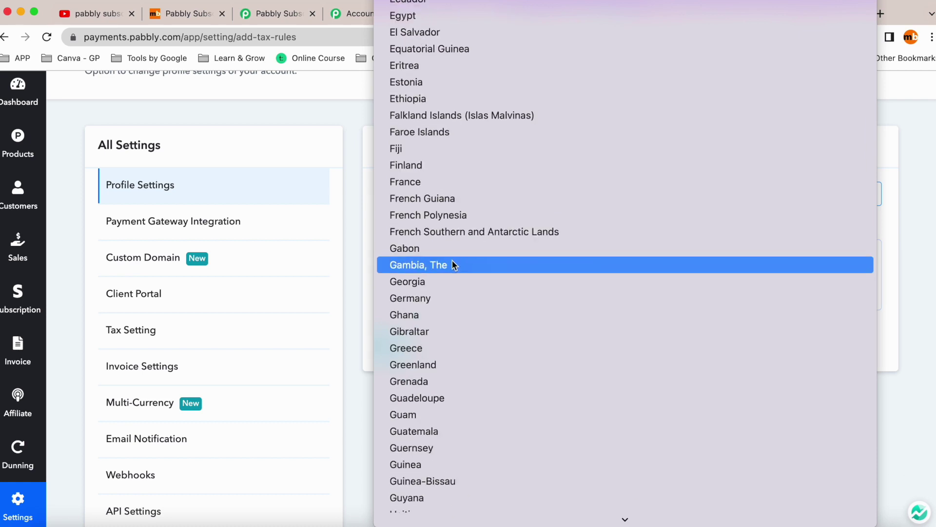
scroll(458, 219, up, 6)
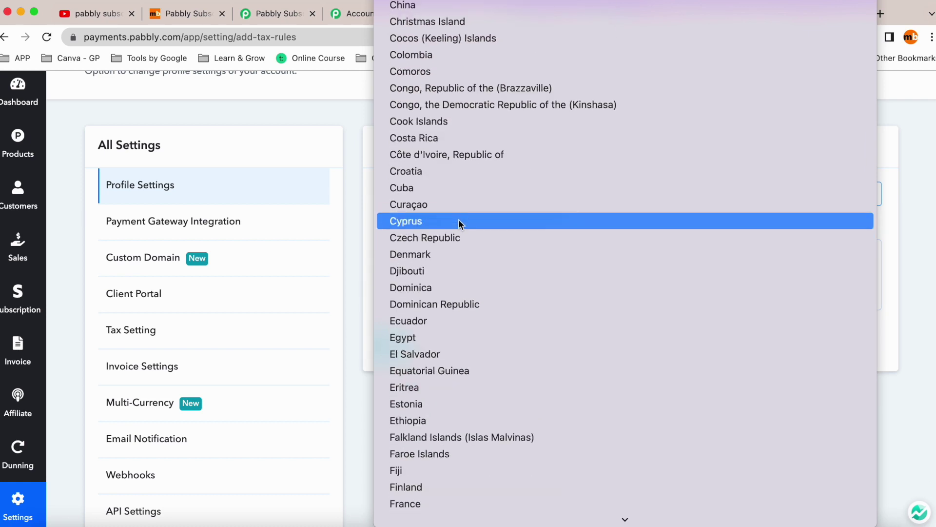
scroll(458, 220, down, 8)
scroll(460, 222, down, 5)
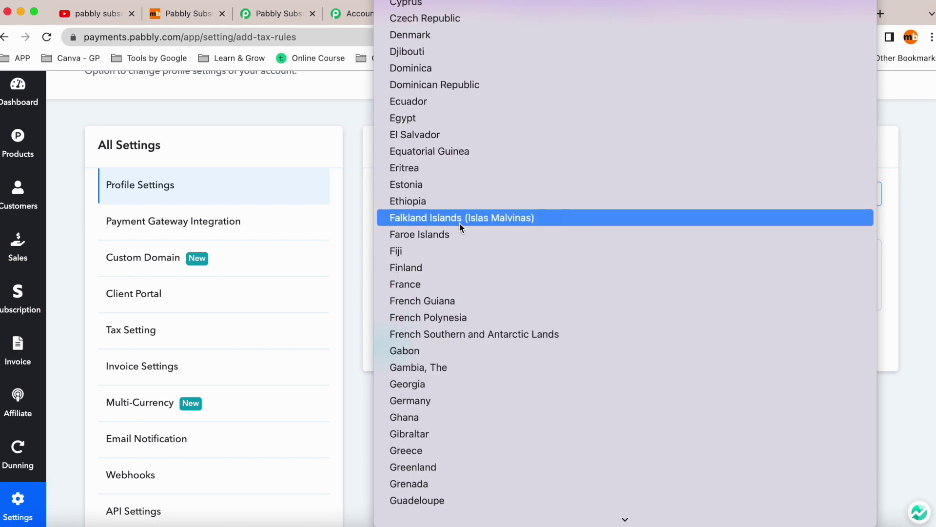
scroll(440, 274, down, 2)
scroll(442, 274, up, 10)
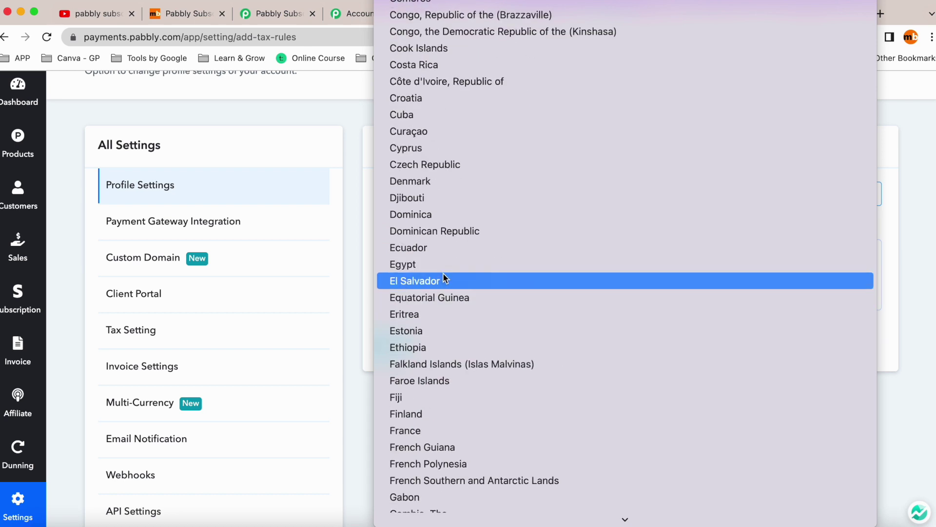
scroll(444, 278, down, 18)
scroll(445, 279, down, 10)
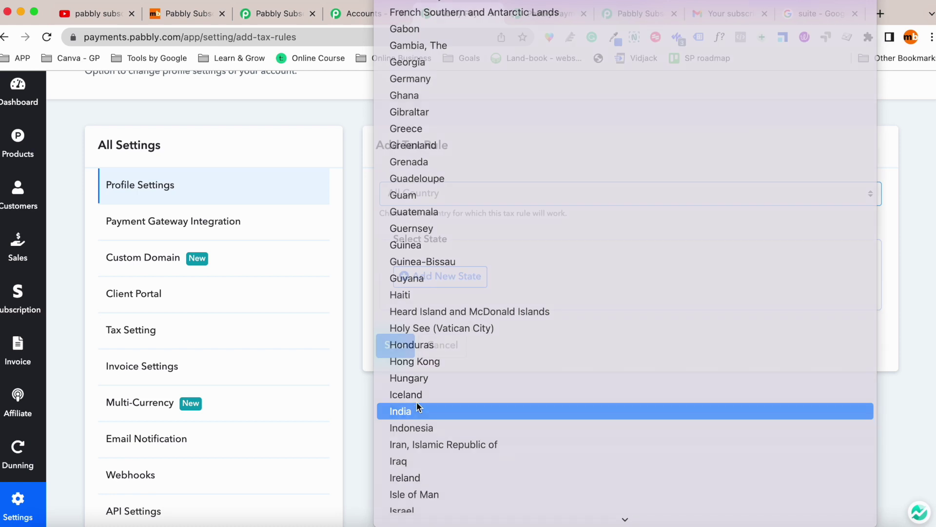
click(414, 406)
scroll(435, 271, down, 1)
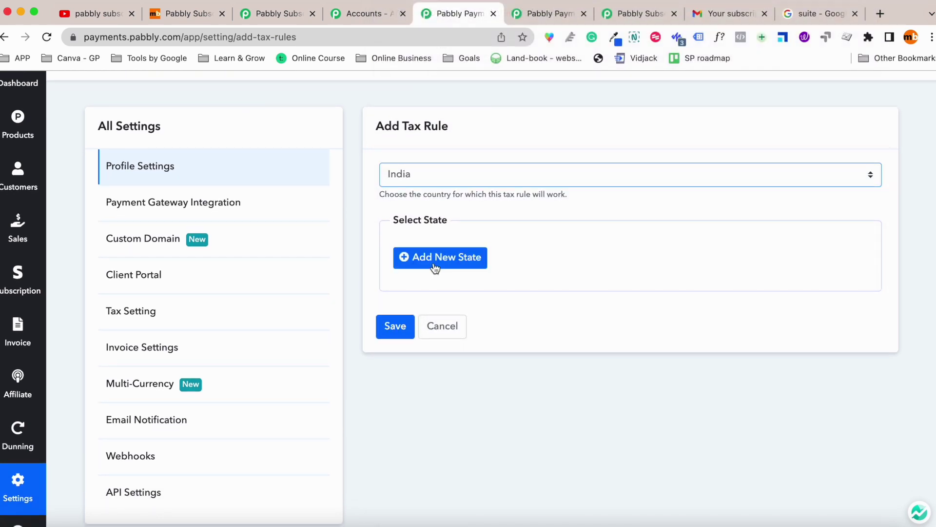
Add Arunachal Pradesh as the tax rule's state.
click(436, 263)
click(442, 266)
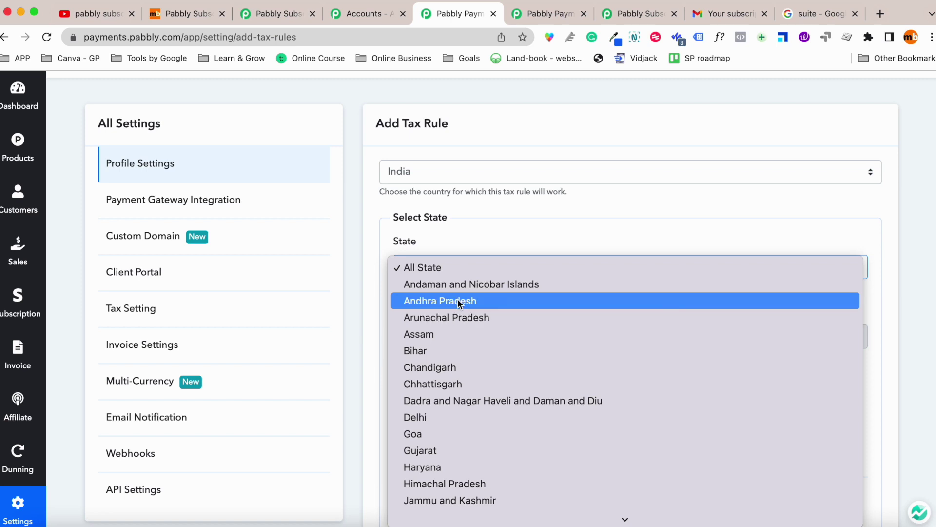
click(461, 316)
scroll(487, 307, down, 1)
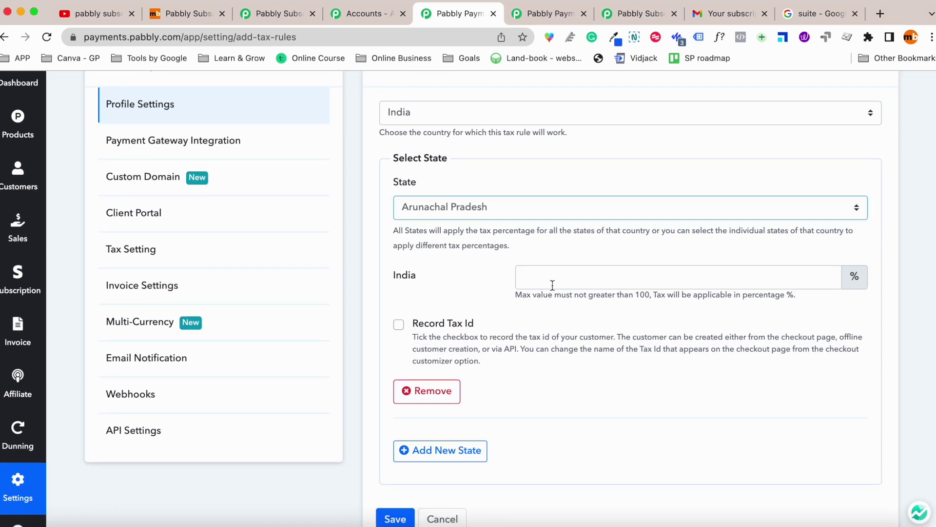
Set the India rate to 18% and make the customer tax ID recorded and required. Save the rule.
click(627, 278)
text(18)
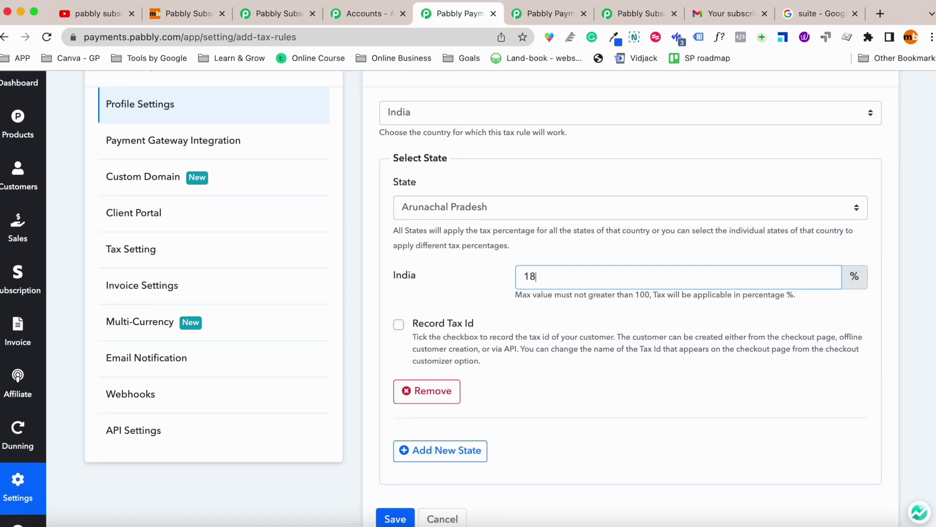
click(637, 336)
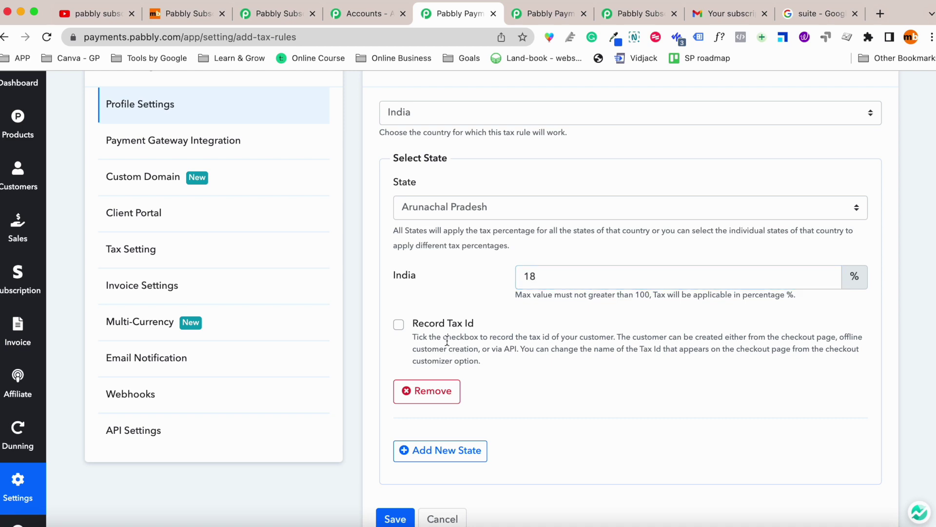
click(399, 326)
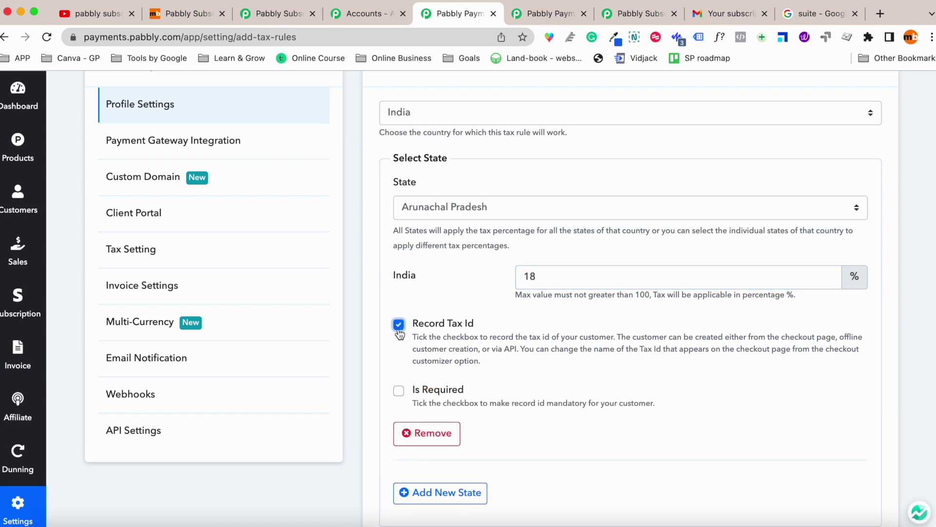
click(400, 393)
scroll(405, 405, down, 4)
click(397, 458)
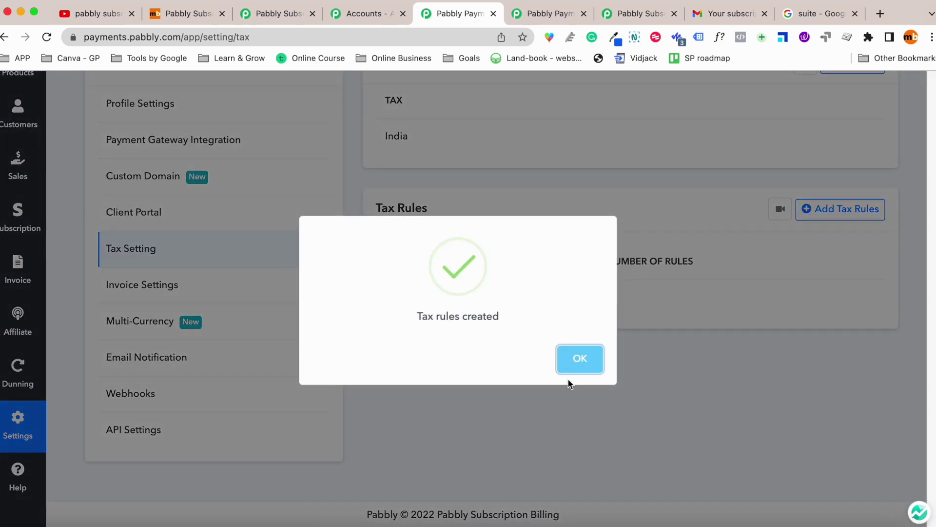
click(572, 365)
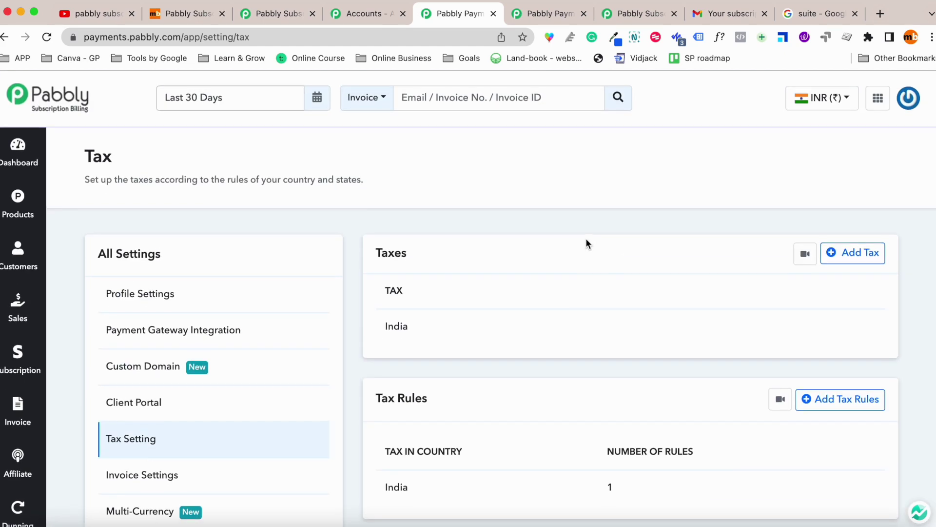
View the Webhooks settings and the Webhook Events list.
scroll(586, 239, down, 4)
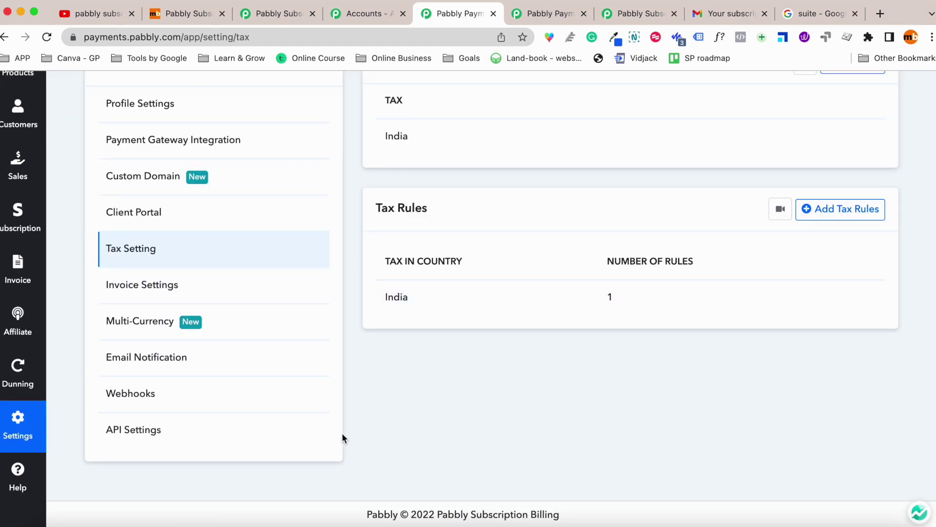
click(211, 404)
scroll(229, 346, down, 4)
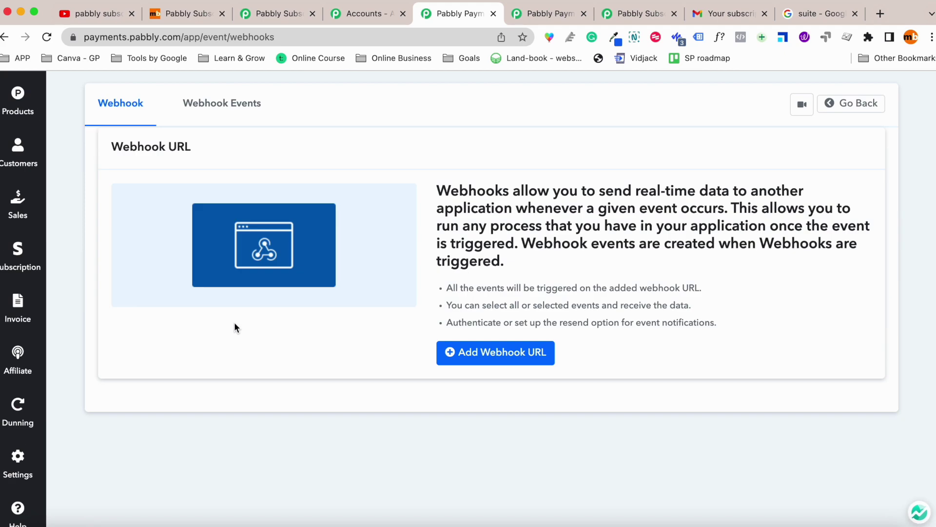
scroll(234, 327, down, 2)
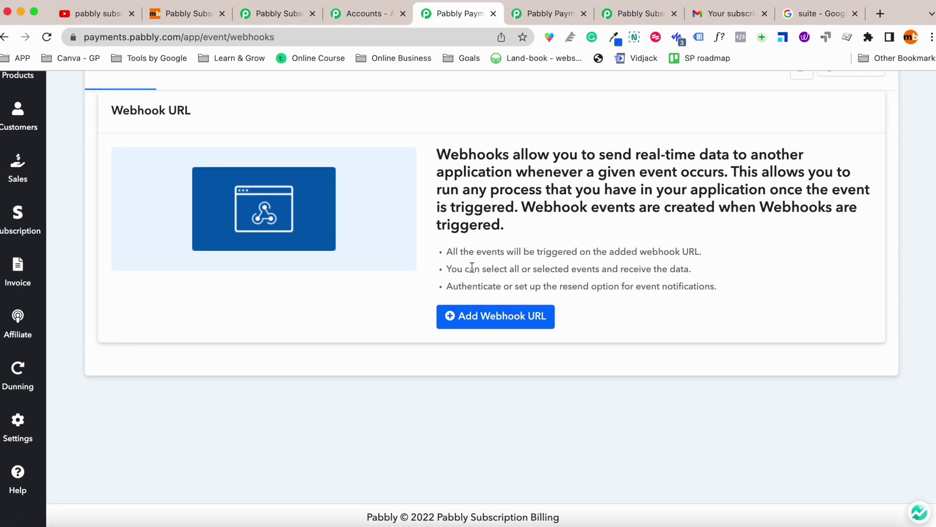
scroll(554, 250, up, 2)
click(194, 121)
scroll(304, 147, down, 3)
scroll(43, 237, down, 3)
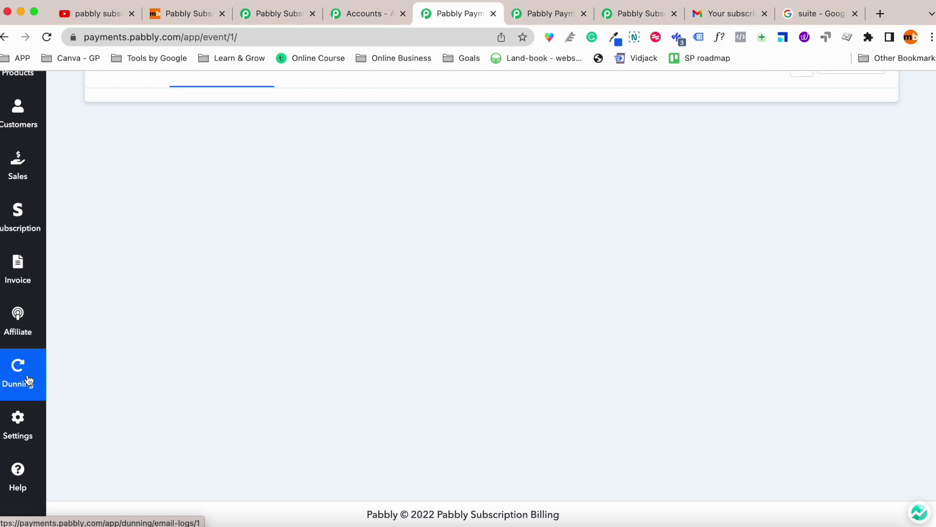
Look through the Email Notification templates, then the Multi-Currency settings page.
click(18, 419)
click(188, 332)
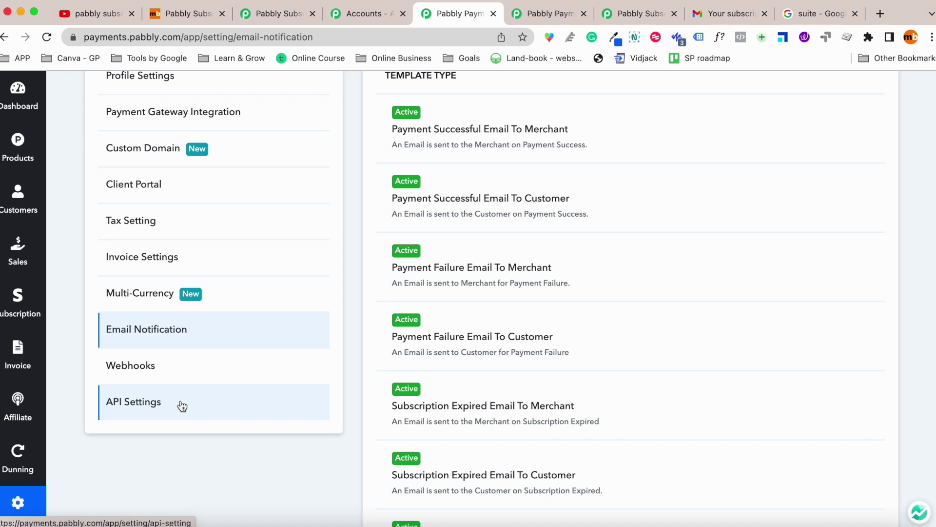
click(175, 297)
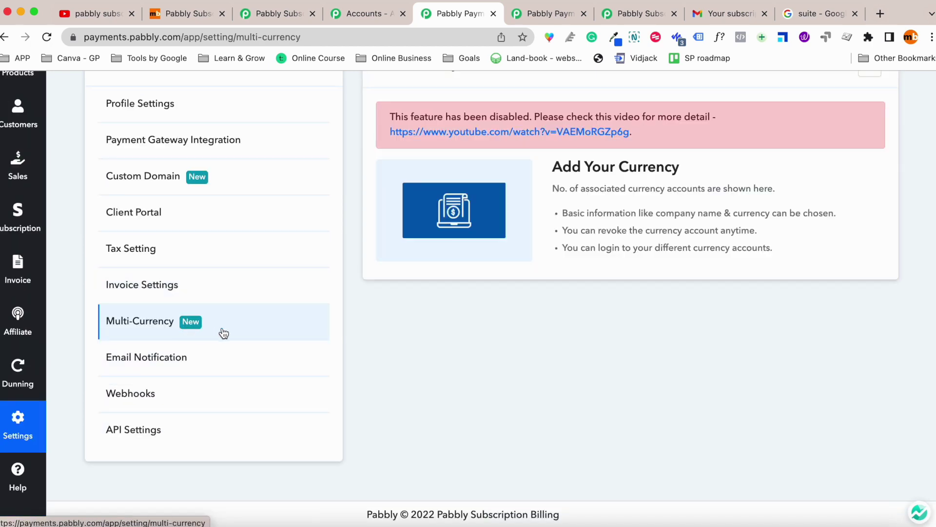
scroll(560, 258, up, 2)
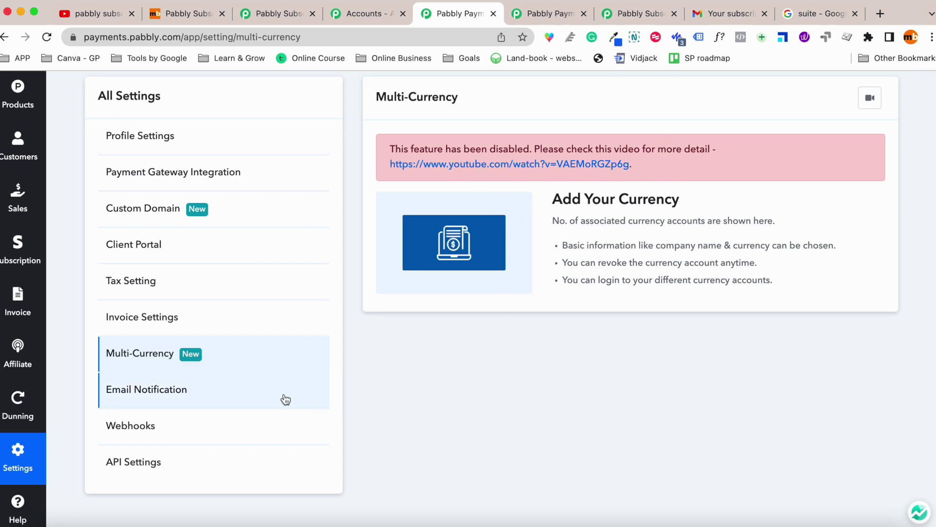
scroll(97, 356, down, 1)
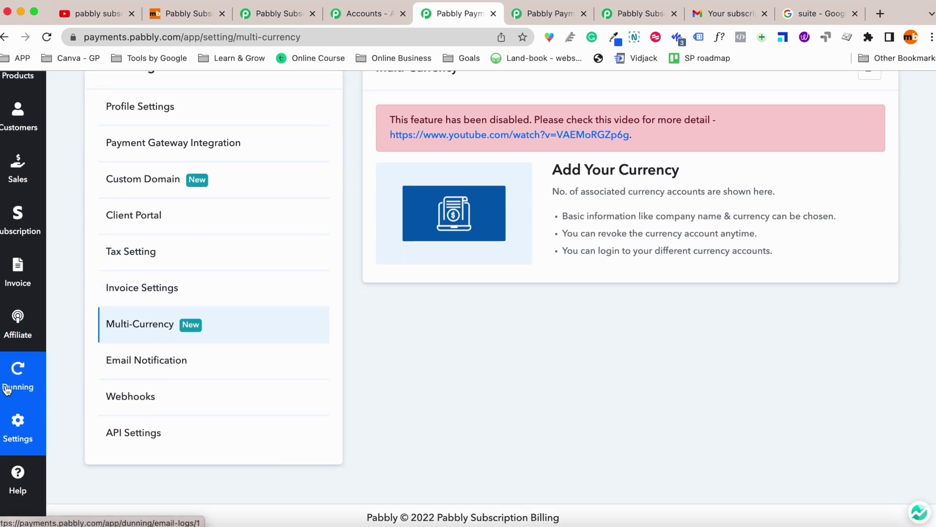
Go to the Help page and scroll through its content.
click(17, 501)
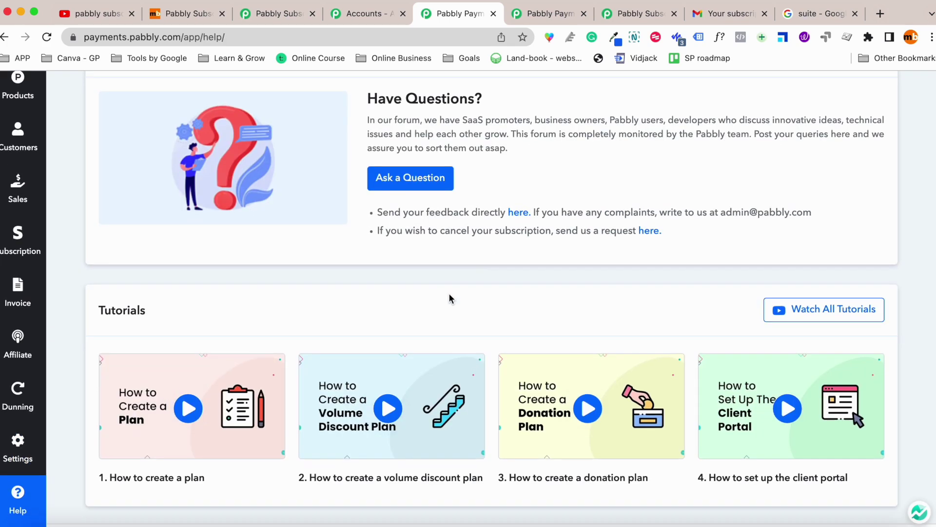
scroll(456, 317, up, 3)
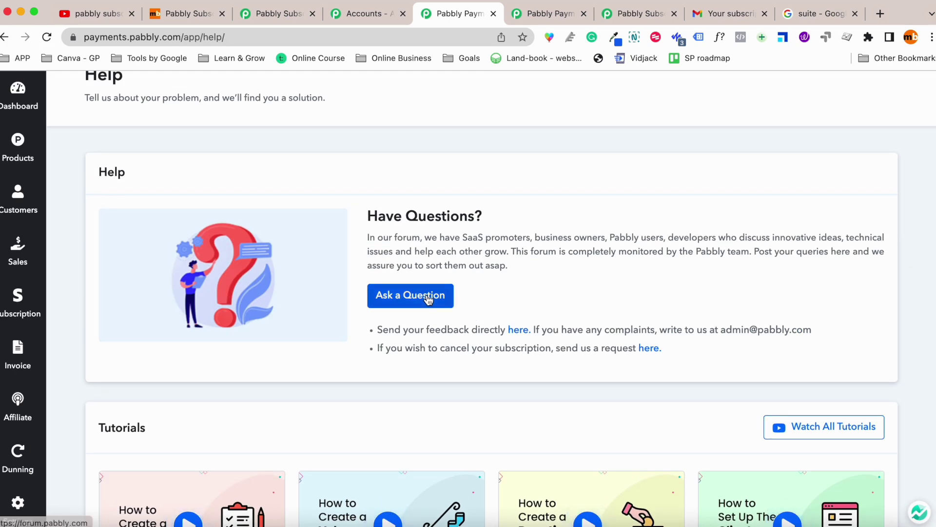
scroll(411, 295, down, 3)
scroll(243, 293, up, 4)
scroll(1, 244, up, 1)
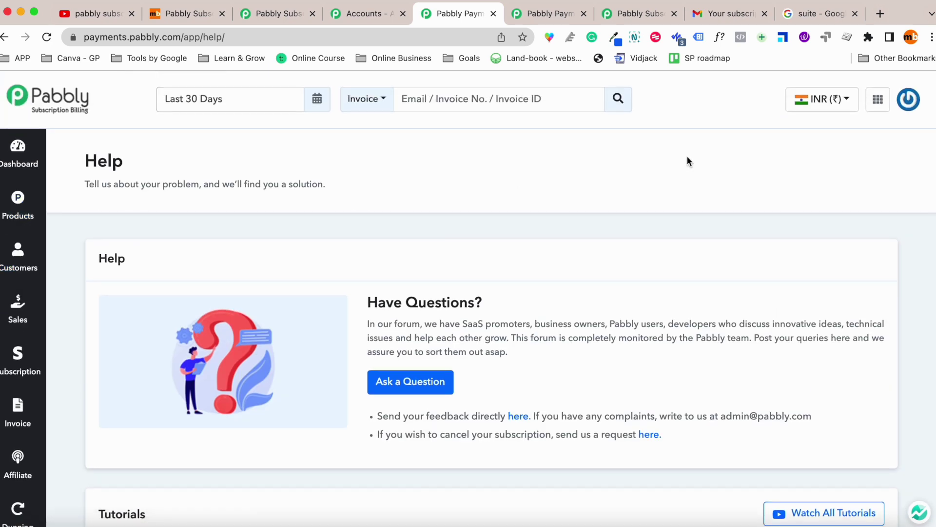
Try the apps grid, date range and search type dropdowns, then switch to the Pabbly Subscriptions website tab.
click(879, 99)
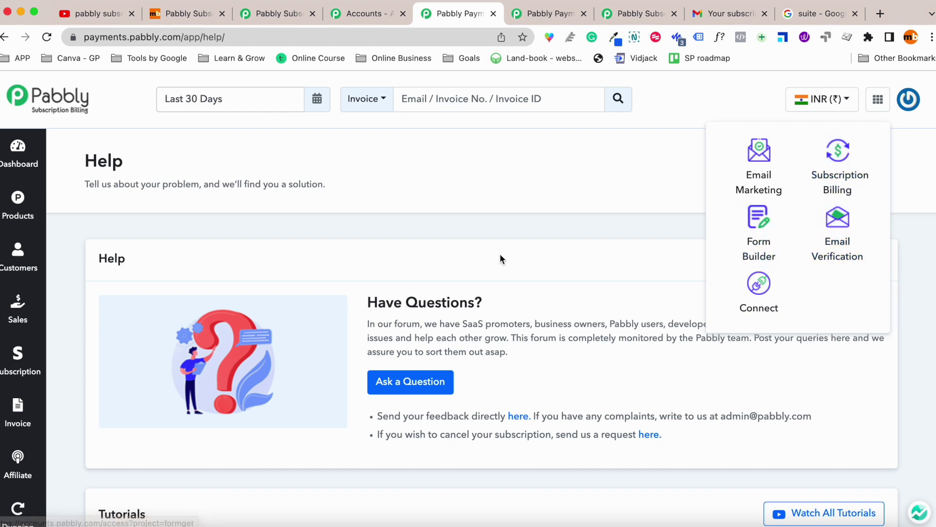
click(232, 138)
click(229, 100)
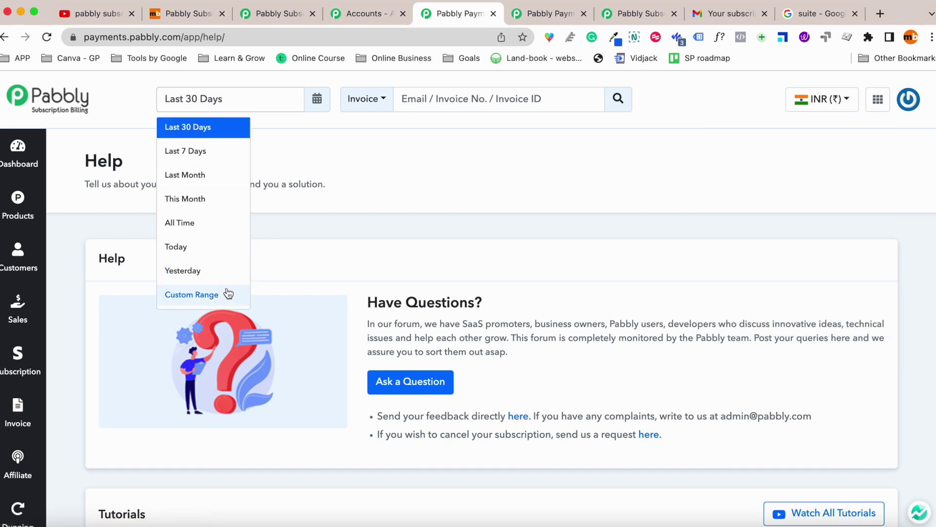
click(466, 103)
click(382, 110)
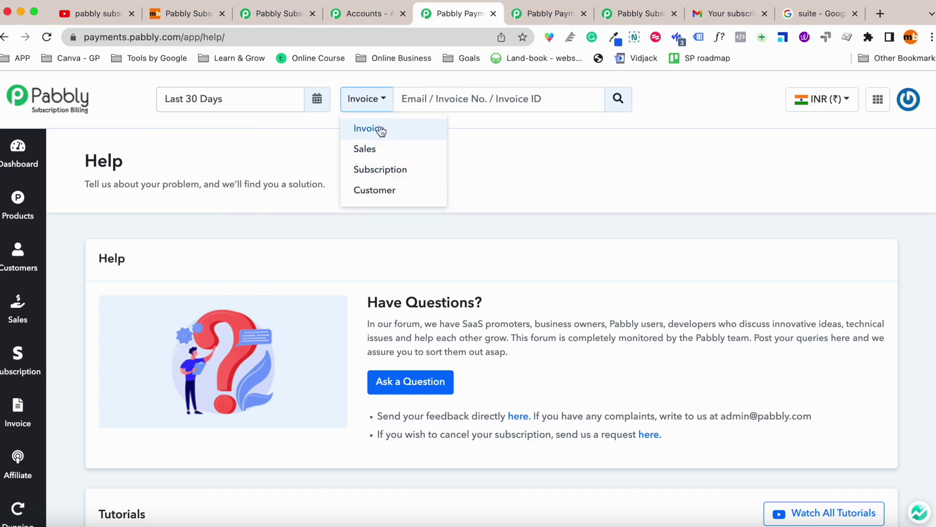
click(480, 108)
click(688, 93)
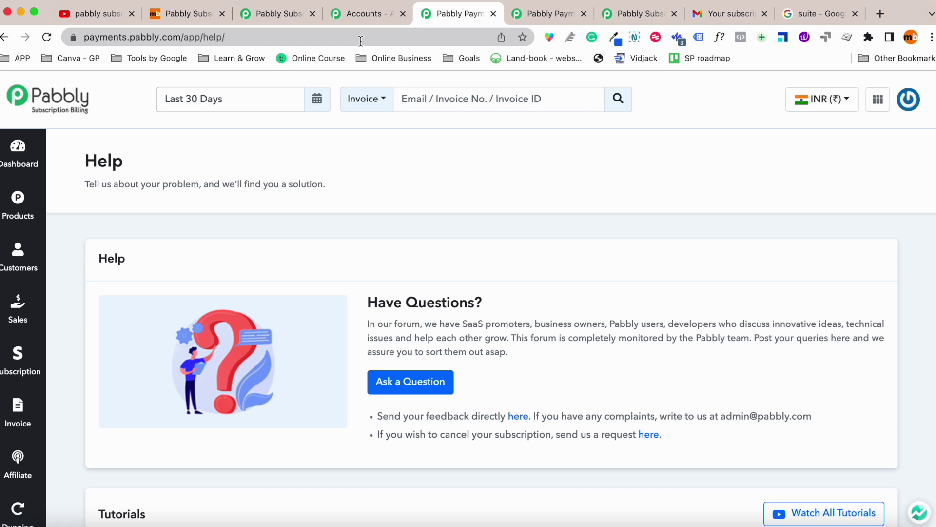
click(521, 17)
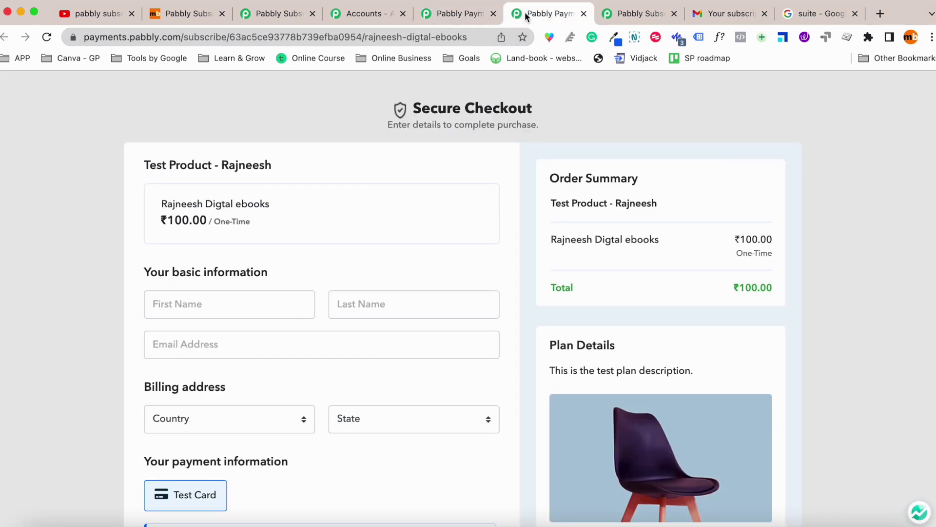
click(648, 14)
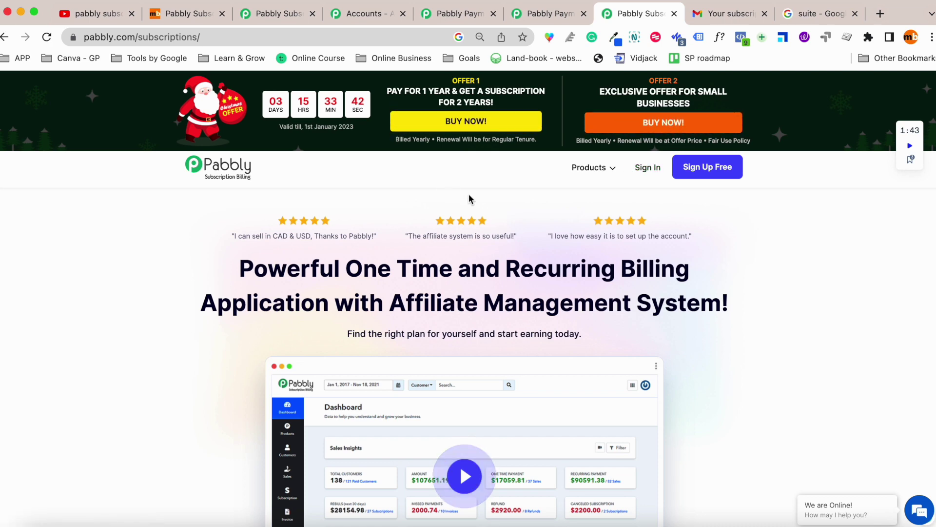
Jump to pricing and highlight the Basic plan's $10,000/month revenue limit and $49/mo price.
click(512, 126)
scroll(537, 229, down, 5)
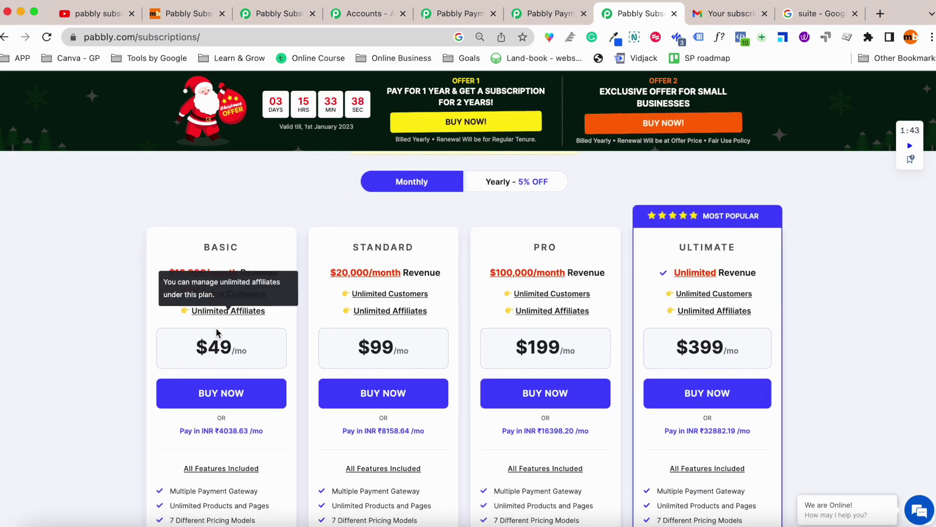
drag(161, 240, 298, 240)
click(274, 253)
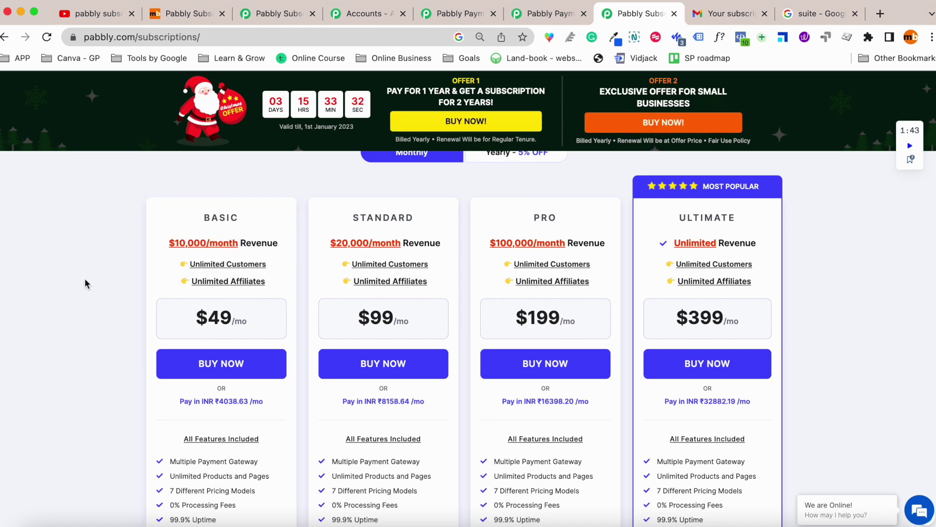
scroll(122, 297, down, 1)
scroll(174, 271, down, 1)
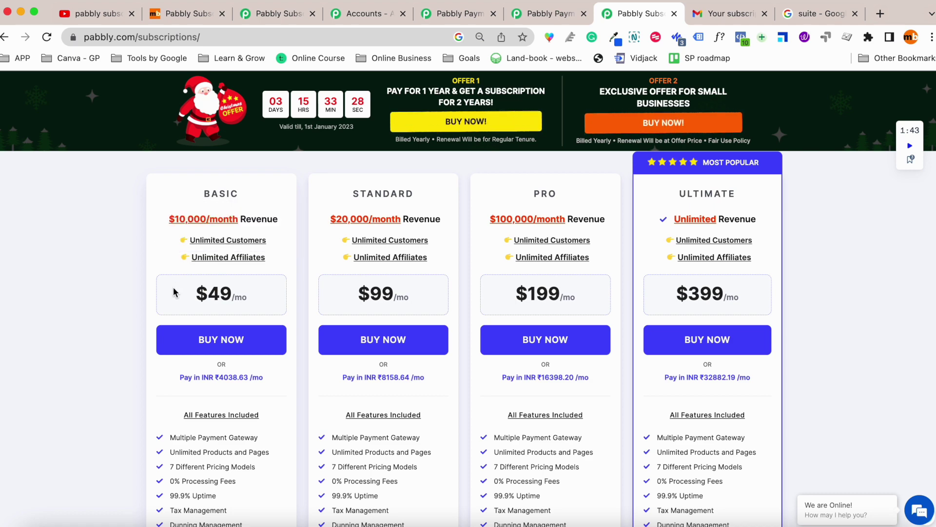
drag(174, 290, 240, 295)
click(98, 296)
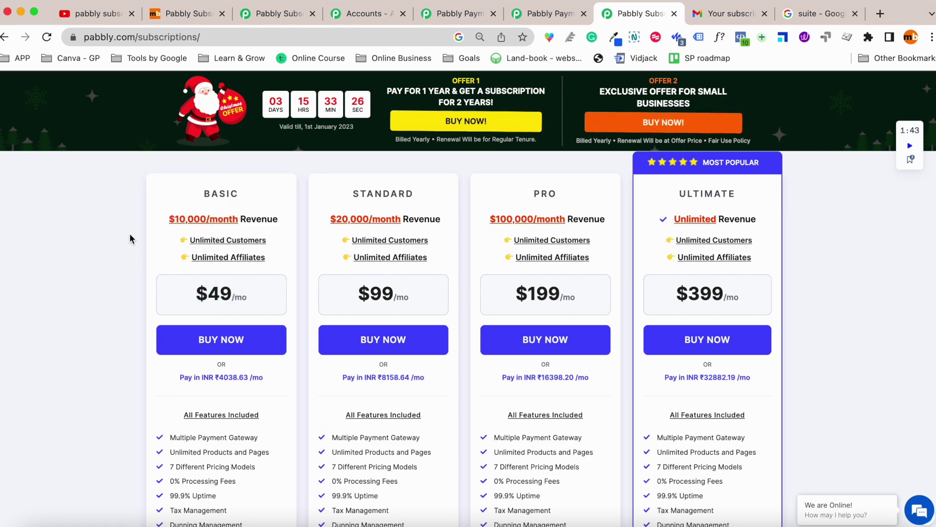
Highlight more plan details, including the Standard plan's revenue limit.
scroll(106, 302, down, 5)
scroll(106, 304, down, 1)
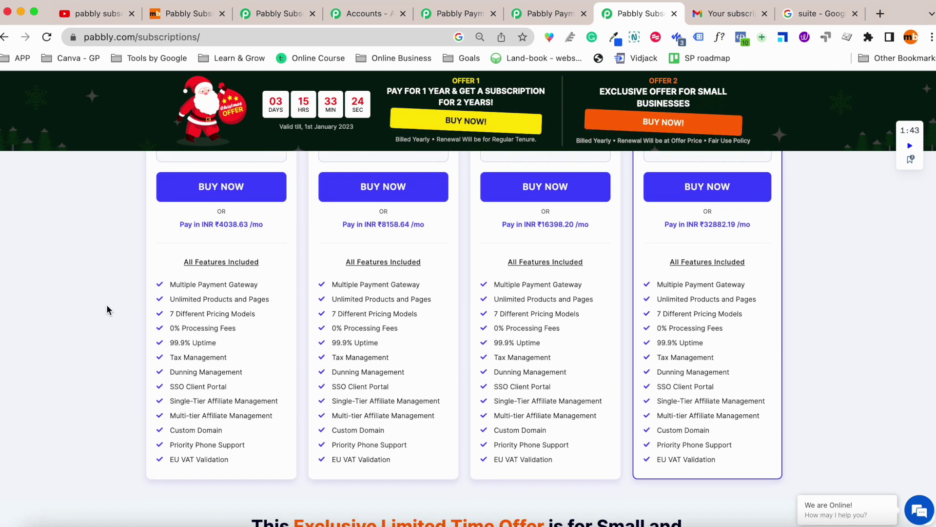
drag(112, 257, 232, 448)
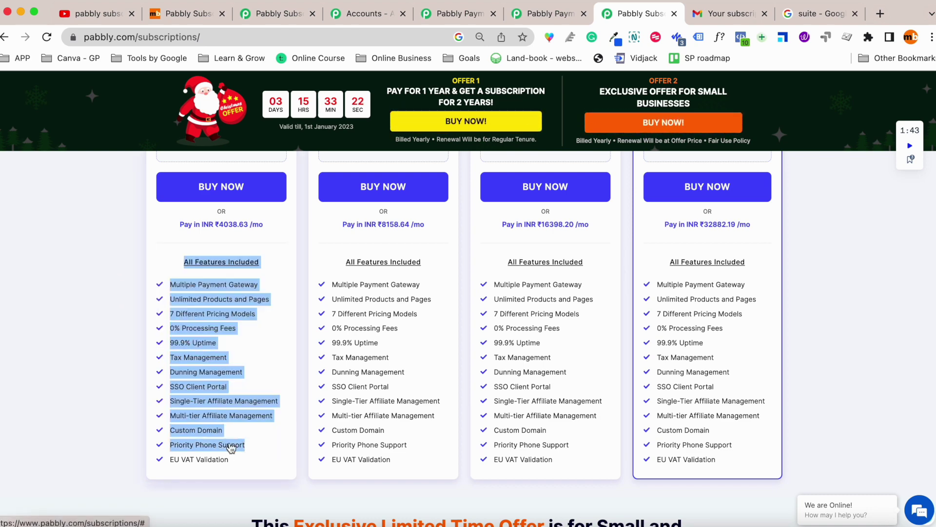
scroll(142, 297, up, 5)
scroll(367, 262, up, 2)
drag(322, 236, 443, 254)
click(442, 258)
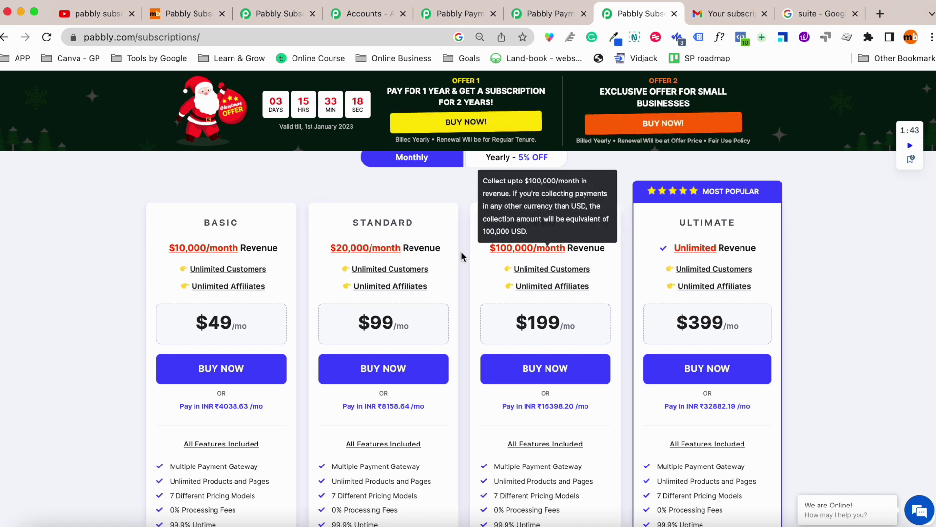